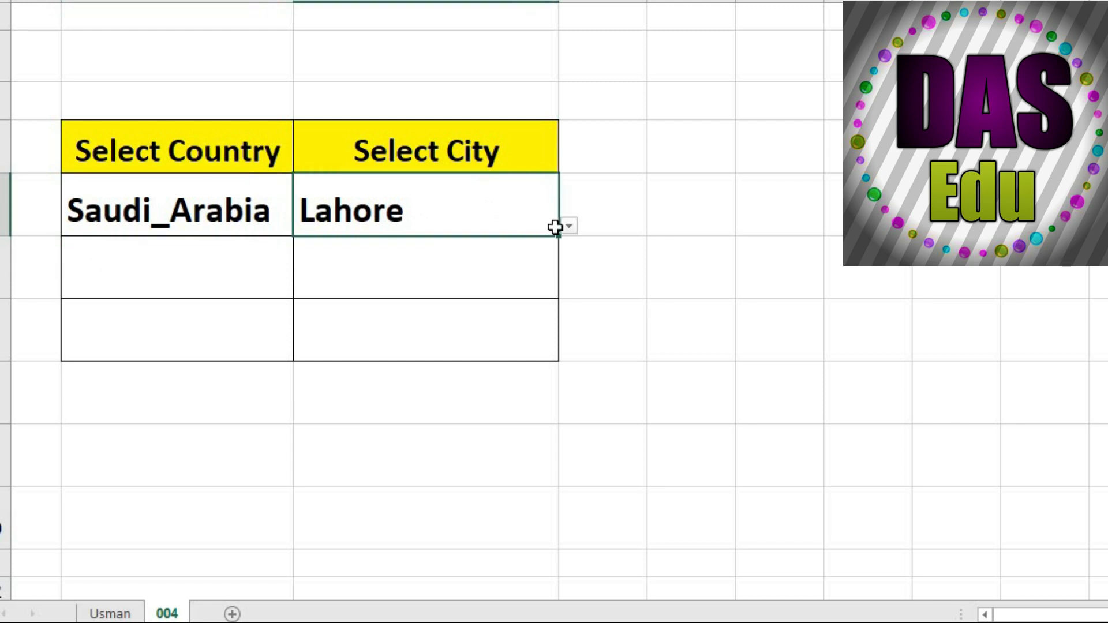
Choose Makkah as the first row's city, and fill the second row with Pakistan and Lahore from the dropdown lists
{"action": "left_click", "coordinate": [568, 226]}
{"action": "left_click", "coordinate": [394, 266]}
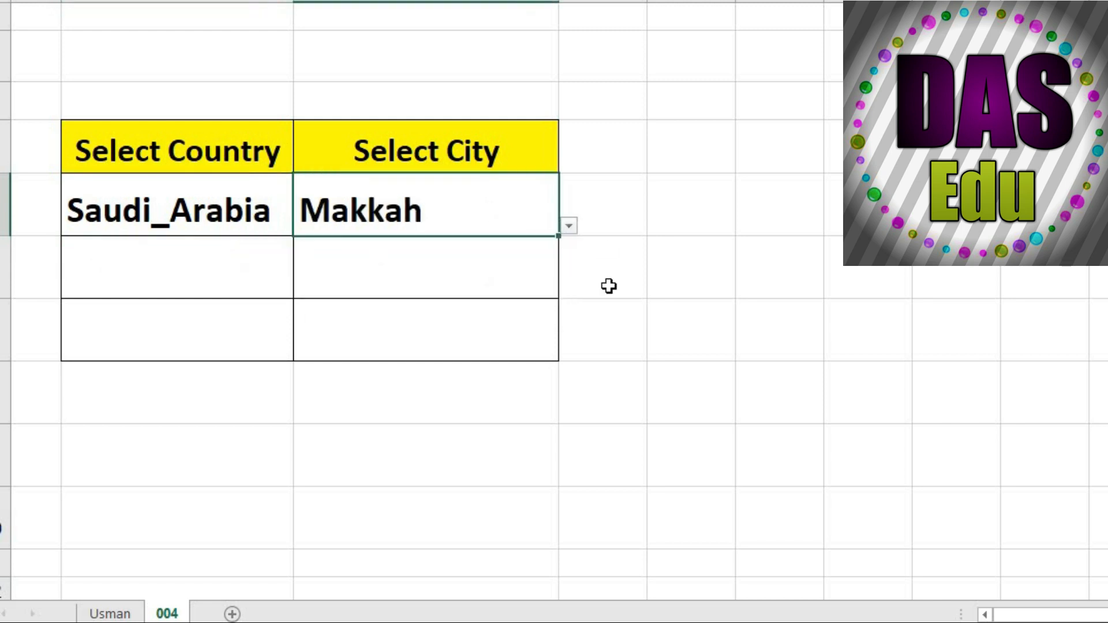
{"action": "left_click", "coordinate": [223, 292]}
{"action": "left_click", "coordinate": [304, 291]}
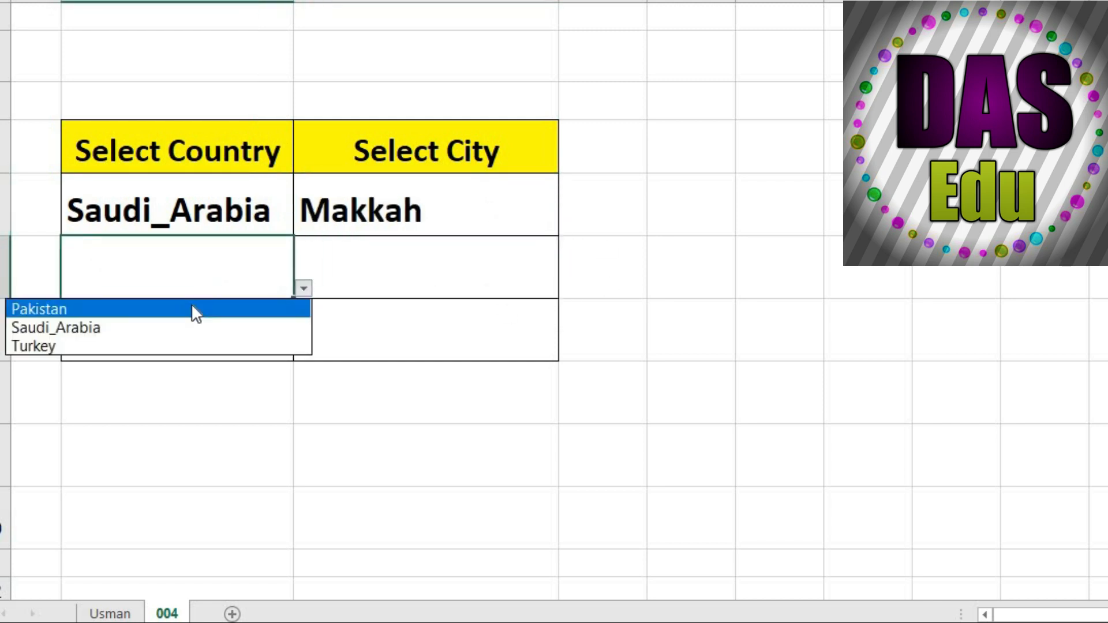
{"action": "left_click", "coordinate": [103, 310]}
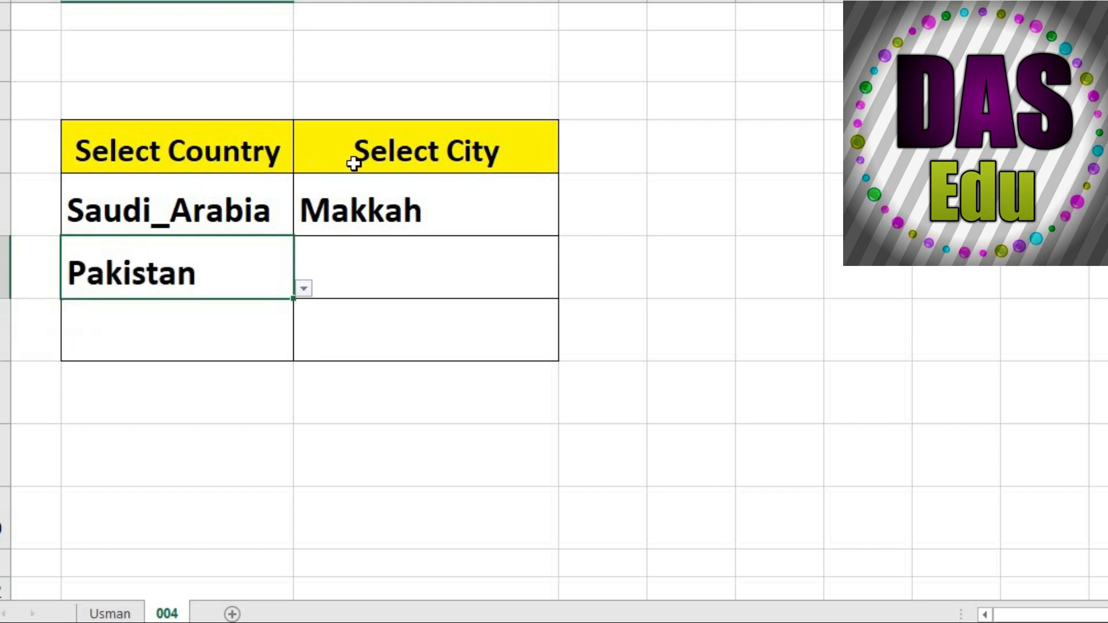
{"action": "left_click", "coordinate": [406, 275]}
{"action": "left_click", "coordinate": [569, 291]}
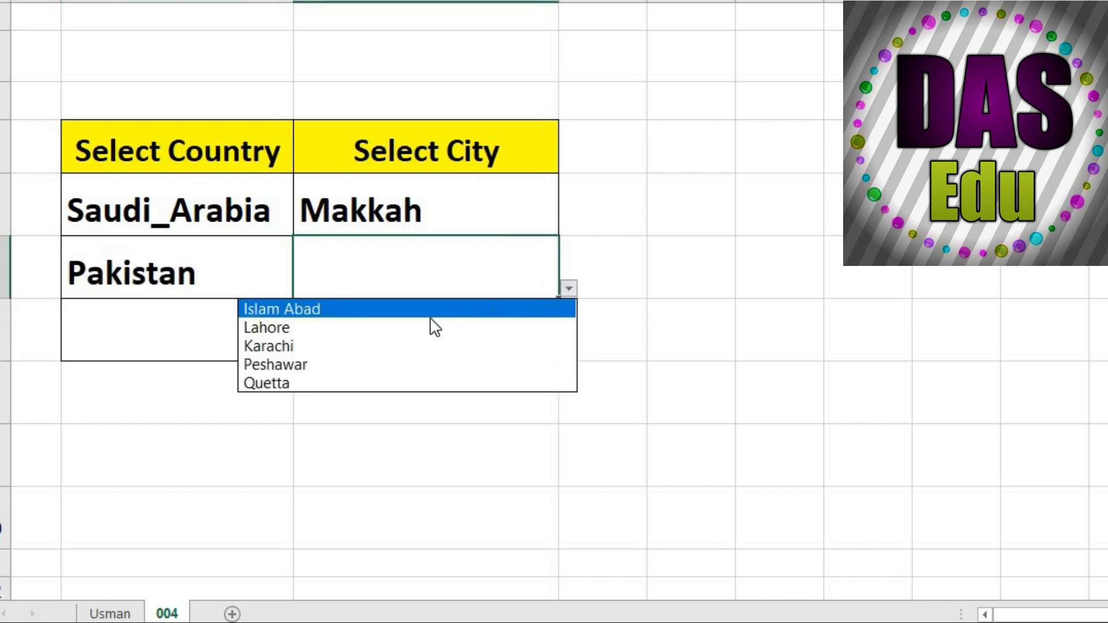
{"action": "left_click", "coordinate": [248, 326]}
Fill the third row with the country Turkey and the city Istanbul from the dropdown lists
{"action": "left_click", "coordinate": [288, 353]}
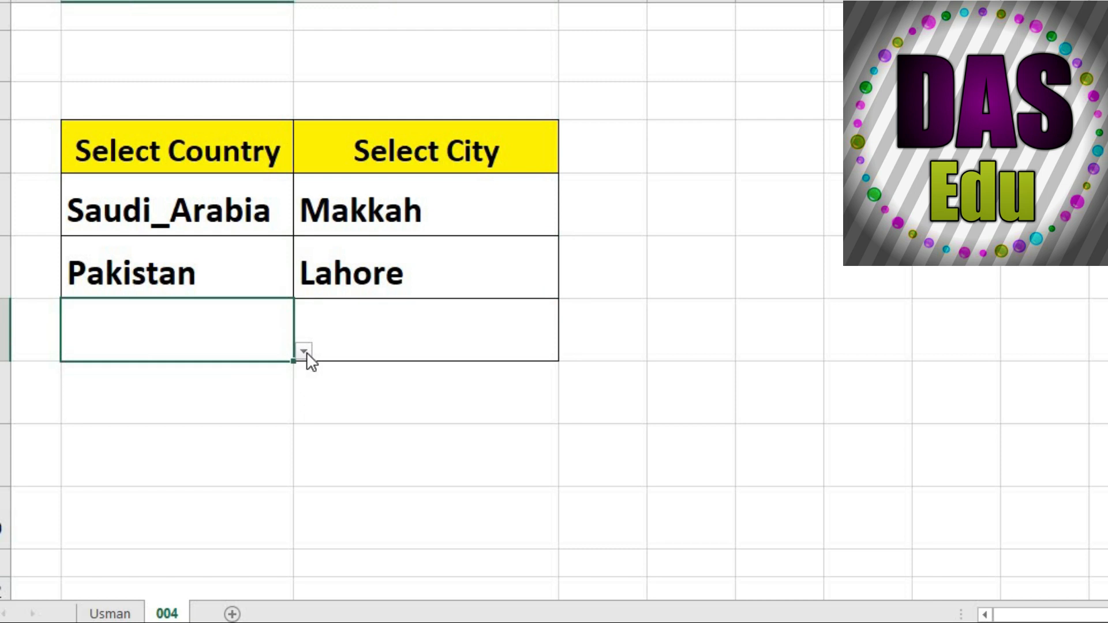
{"action": "left_click", "coordinate": [303, 351]}
{"action": "left_click", "coordinate": [173, 409]}
{"action": "left_click", "coordinate": [546, 340]}
{"action": "left_click", "coordinate": [568, 351]}
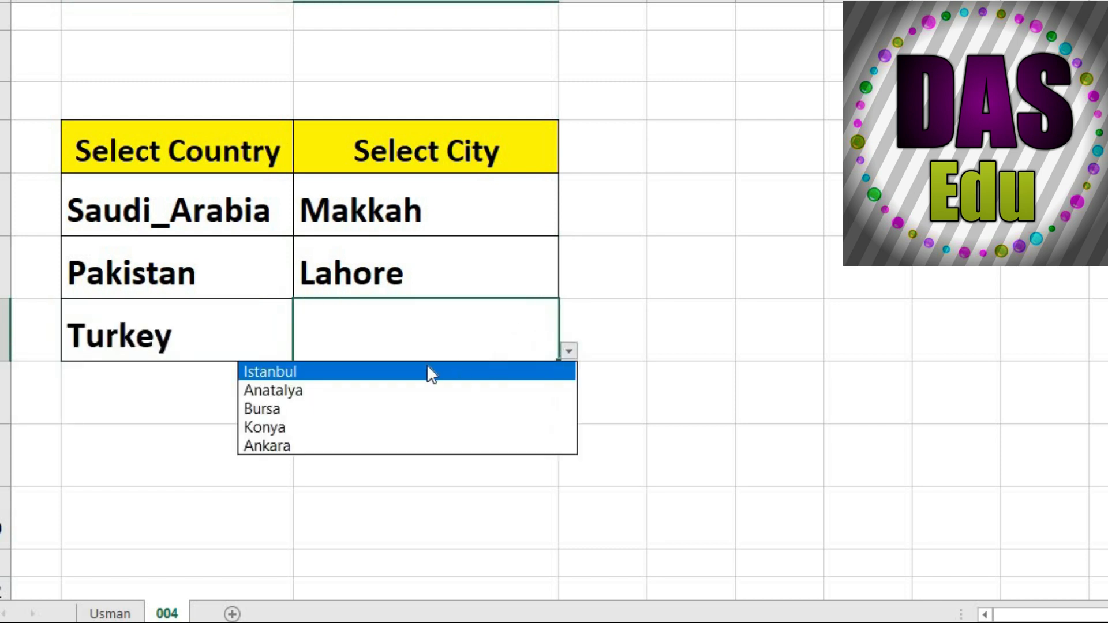
{"action": "left_click", "coordinate": [362, 384]}
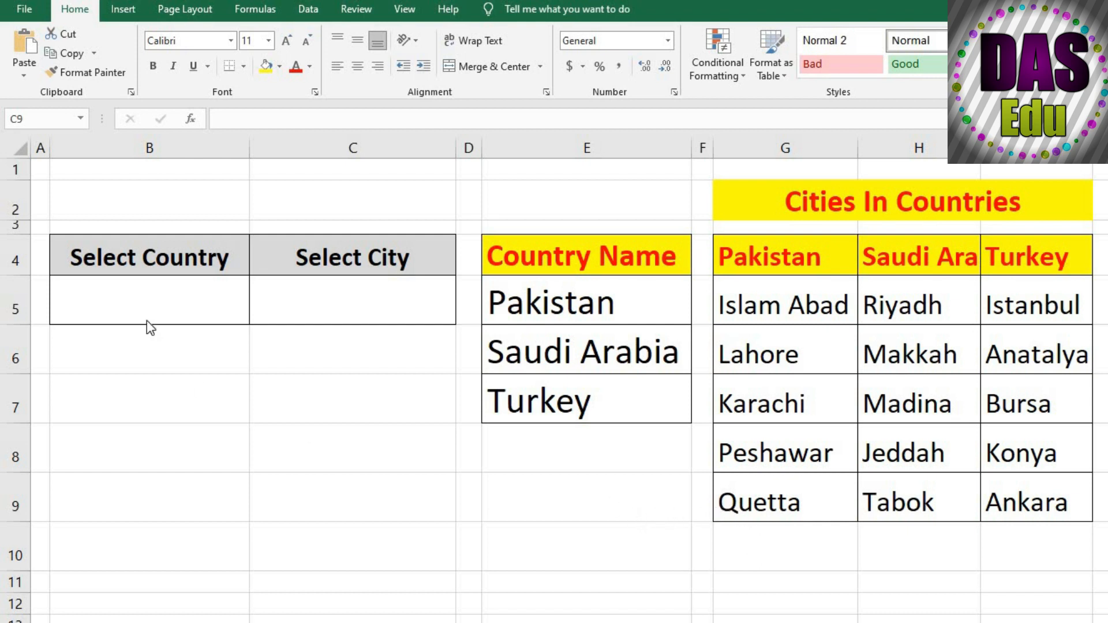
Create a named range from the Country Name list in E4:E7, using the top row as the name
{"action": "left_click", "coordinate": [139, 305]}
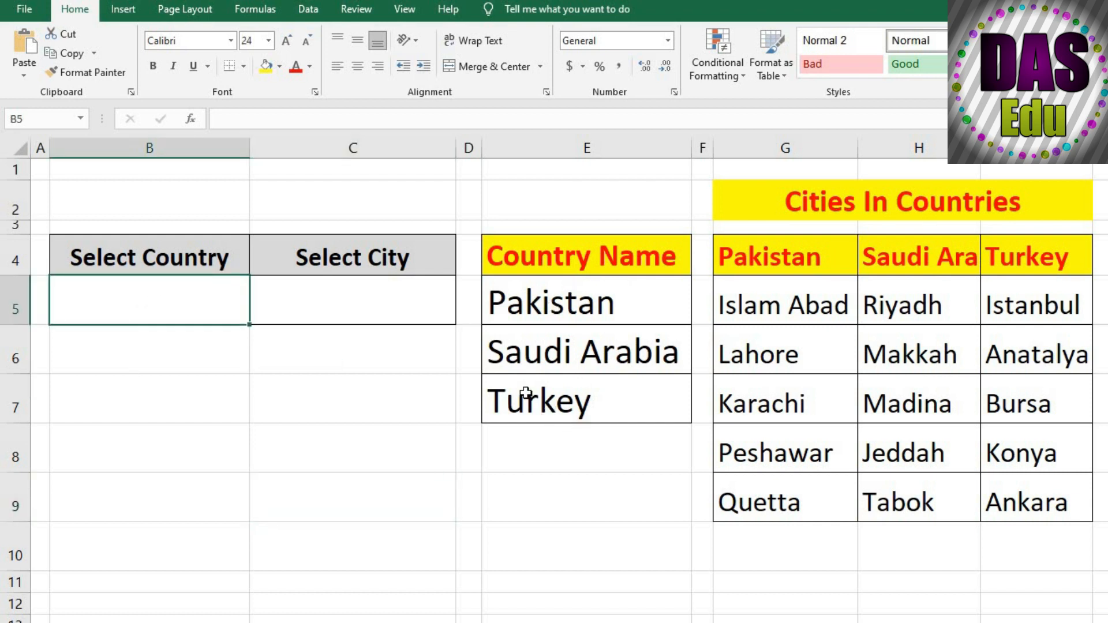
{"action": "left_click_drag", "start_coordinate": [524, 258], "coordinate": [553, 407]}
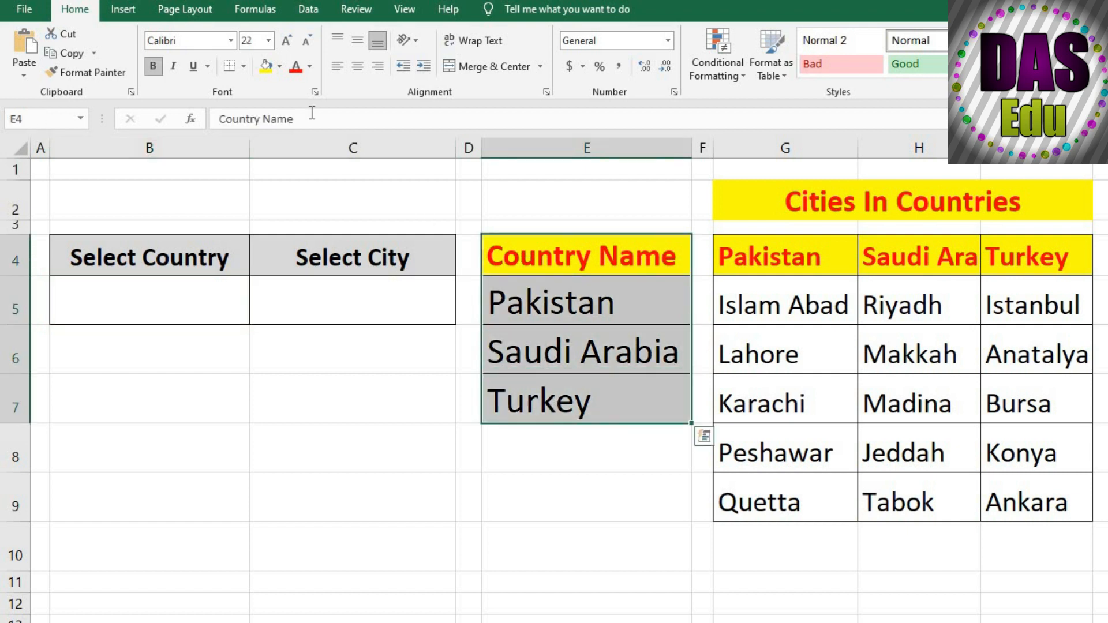
{"action": "left_click", "coordinate": [261, 12]}
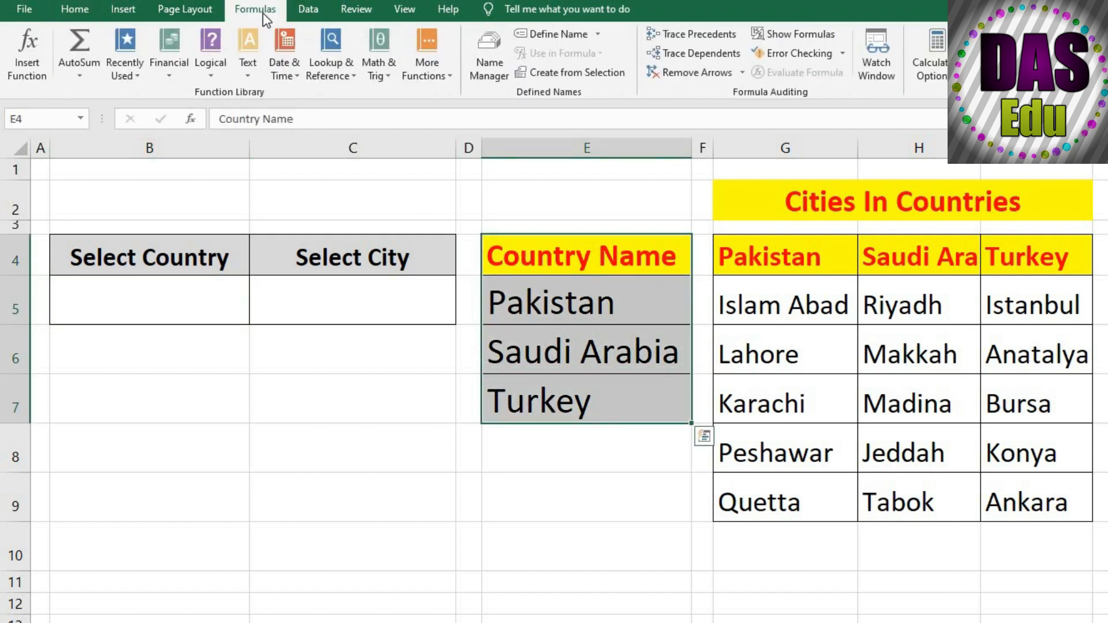
{"action": "left_click", "coordinate": [567, 76]}
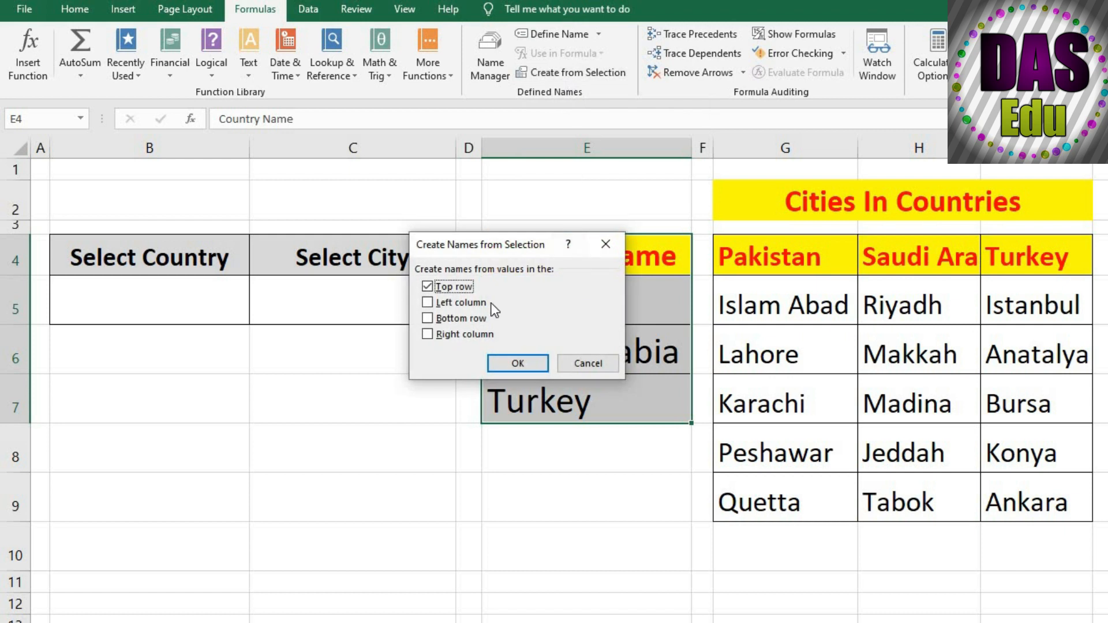
{"action": "left_click", "coordinate": [518, 364]}
{"action": "left_click", "coordinate": [505, 459]}
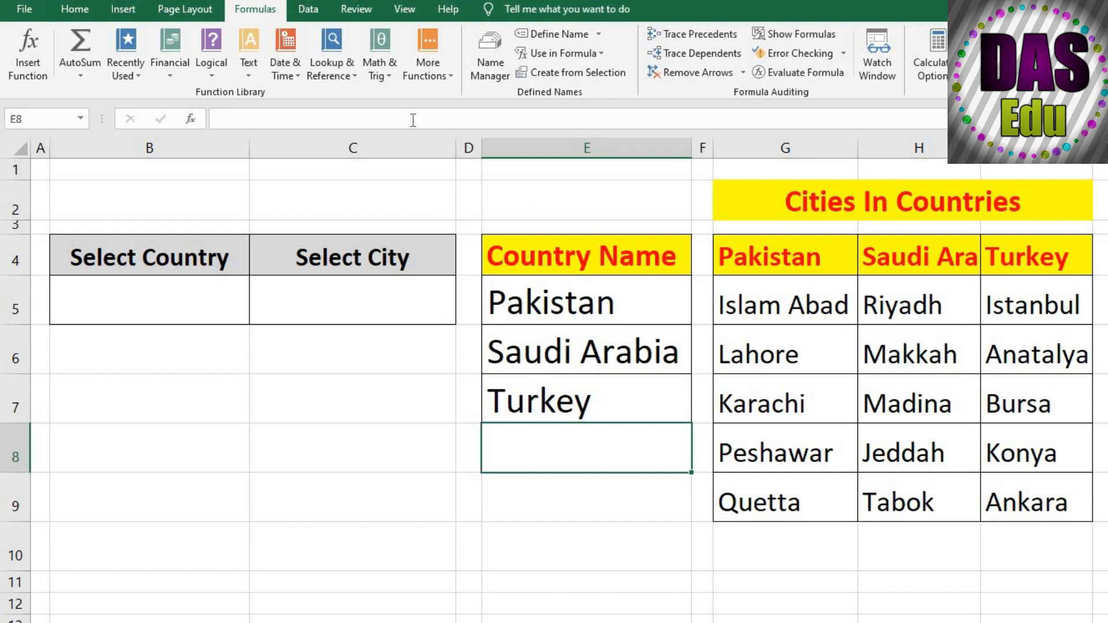
Review the Country_Name entry among the workbook's defined names and check the country cells it refers to
{"action": "left_click", "coordinate": [387, 432]}
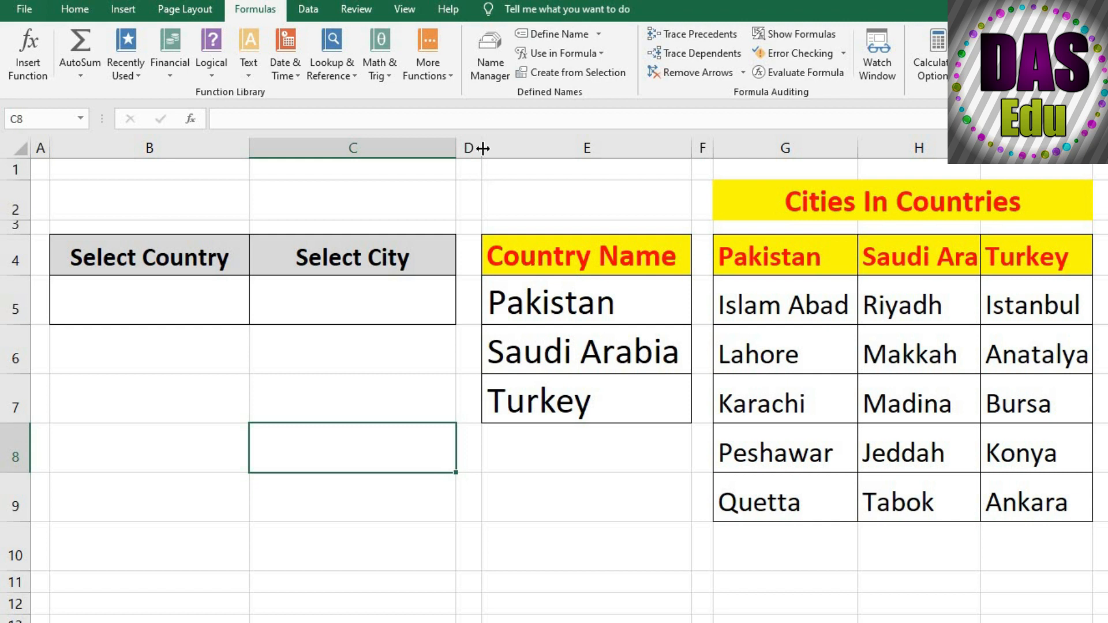
{"action": "left_click", "coordinate": [491, 61]}
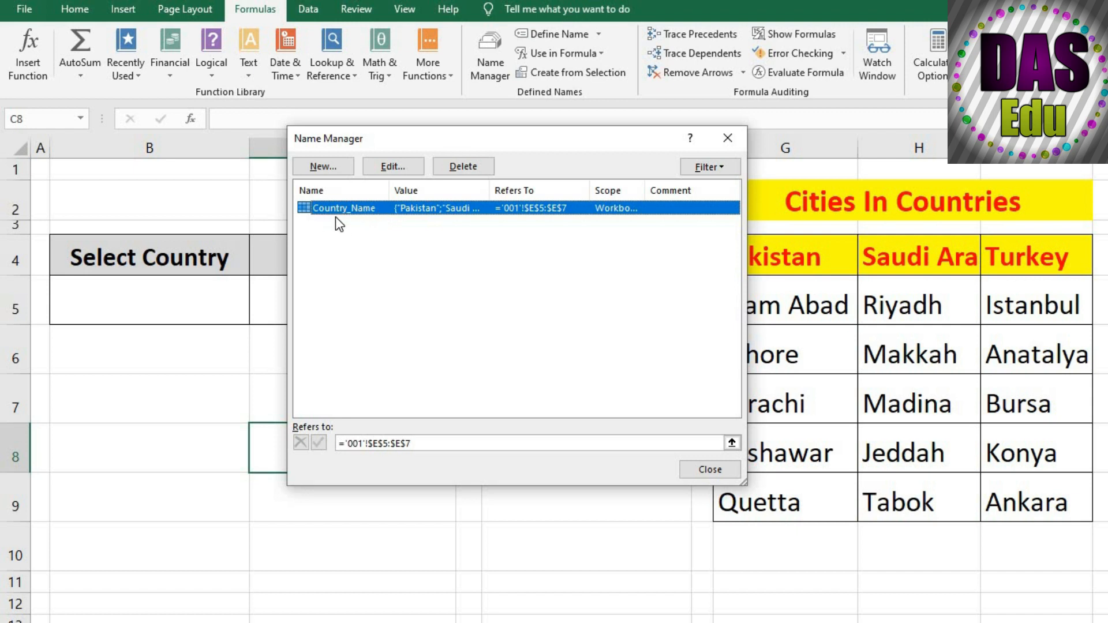
{"action": "left_click", "coordinate": [398, 234]}
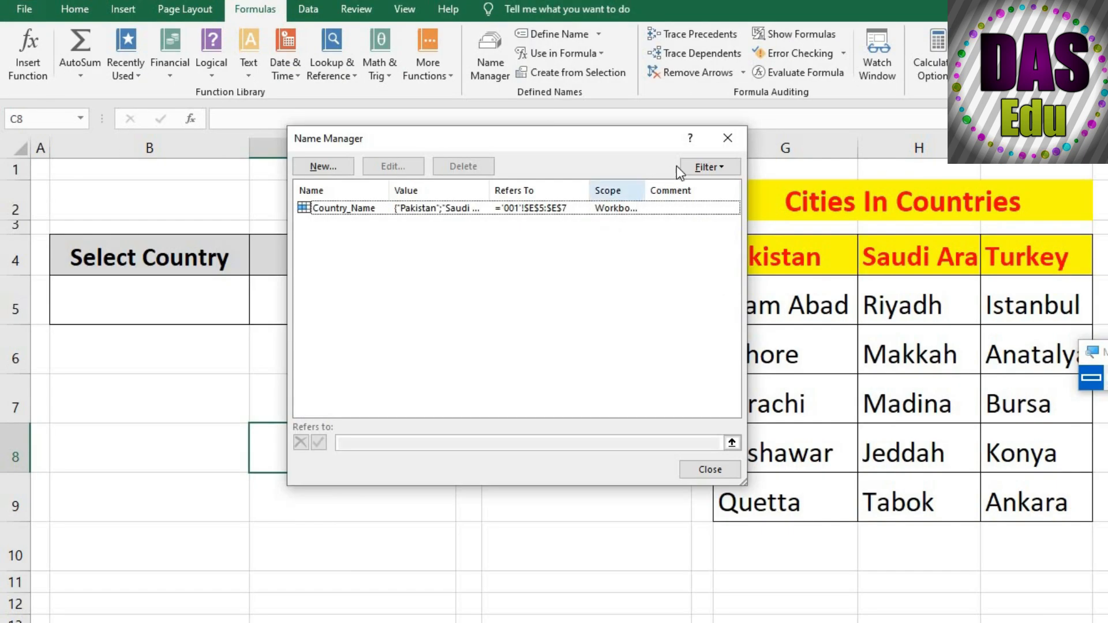
{"action": "left_click", "coordinate": [727, 138]}
{"action": "left_click_drag", "start_coordinate": [573, 295], "coordinate": [577, 412]}
{"action": "left_click", "coordinate": [577, 361]}
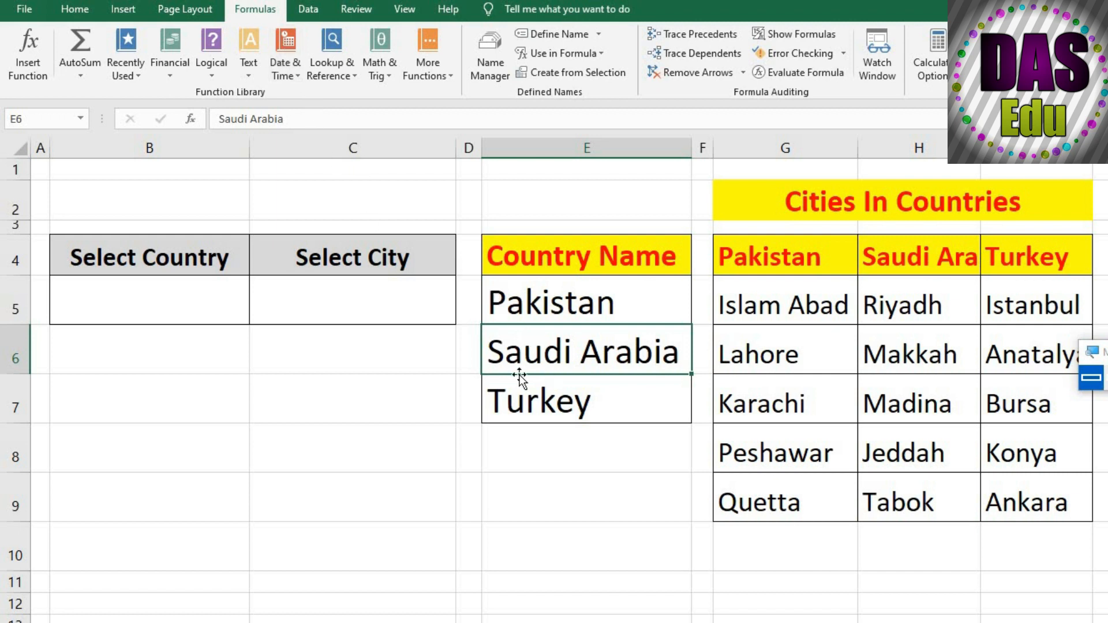
Add data validation to cell B5 that allows a list sourced from the named range Country_Name
{"action": "left_click", "coordinate": [194, 309]}
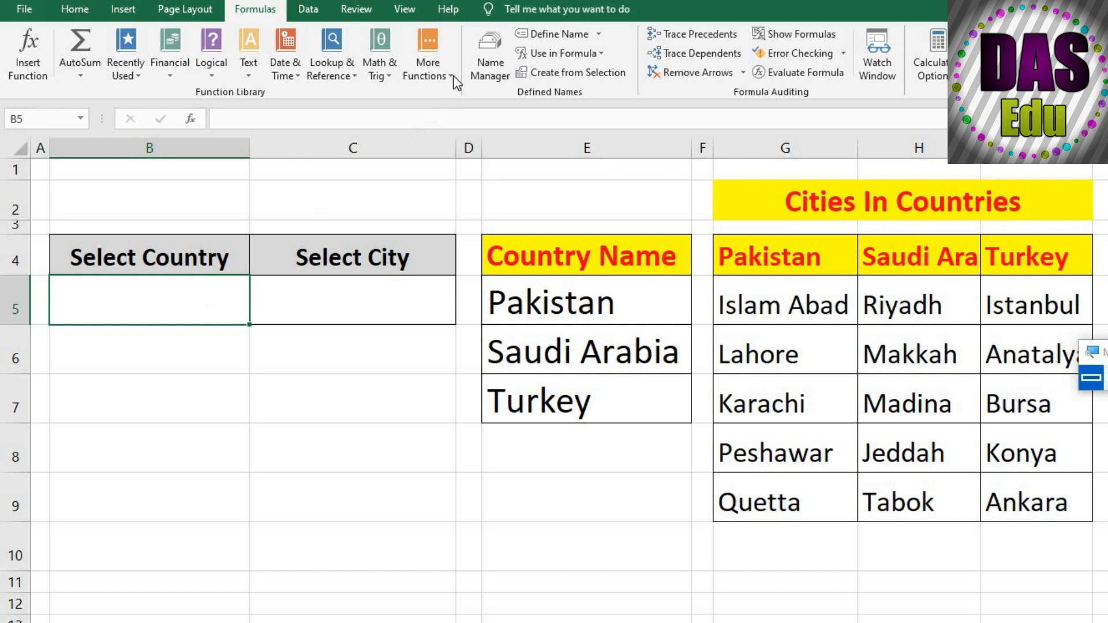
{"action": "left_click", "coordinate": [311, 13]}
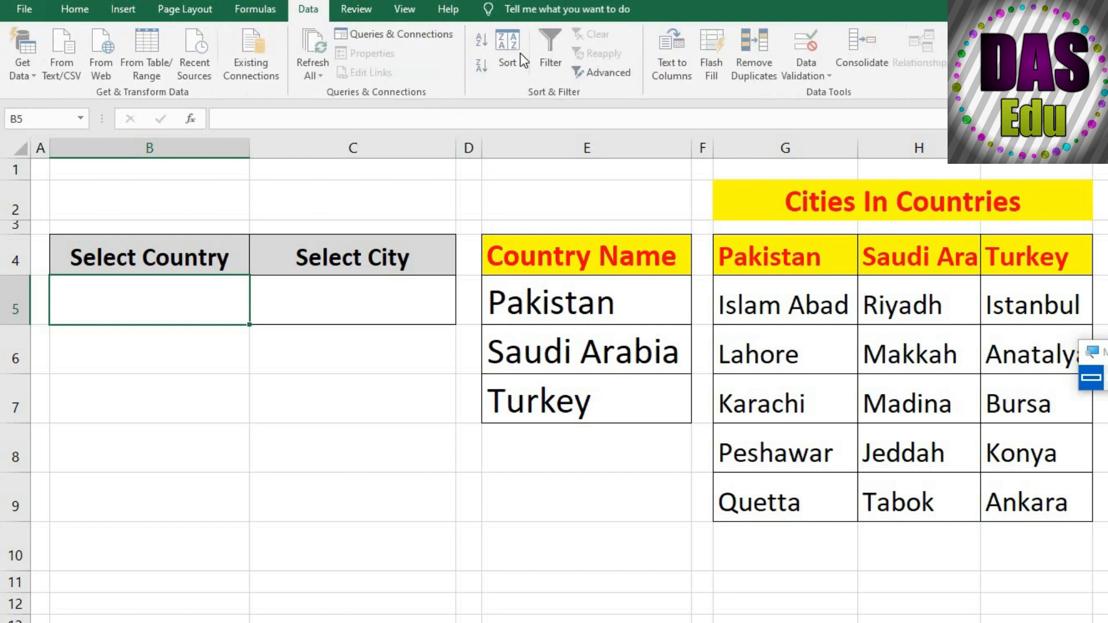
{"action": "left_click", "coordinate": [804, 73]}
{"action": "left_click", "coordinate": [827, 94]}
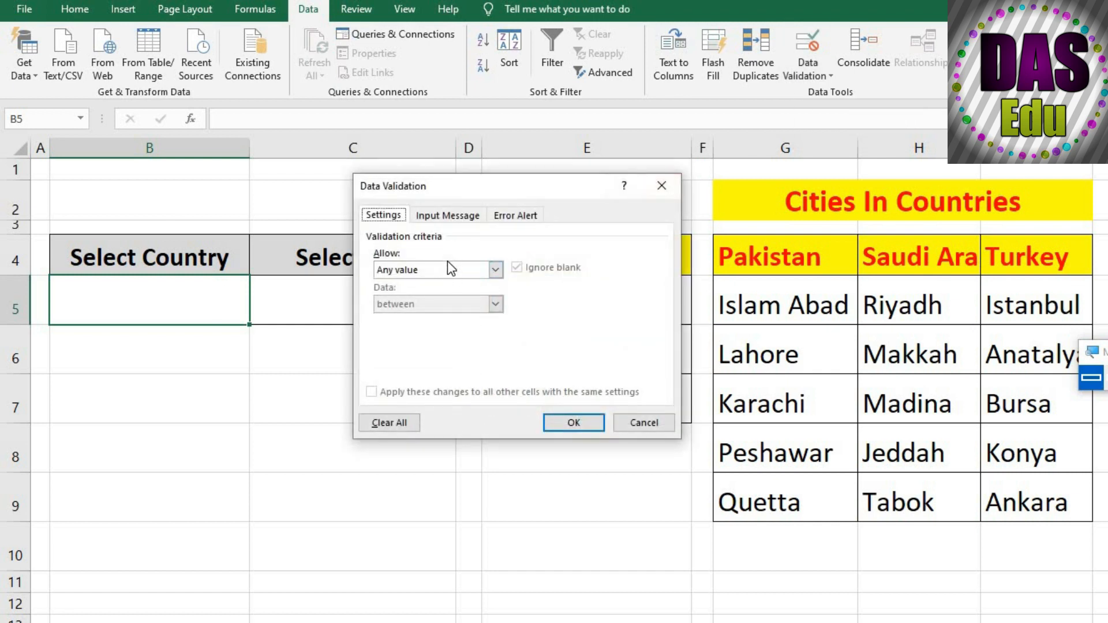
{"action": "left_click", "coordinate": [449, 269]}
{"action": "left_click", "coordinate": [435, 317]}
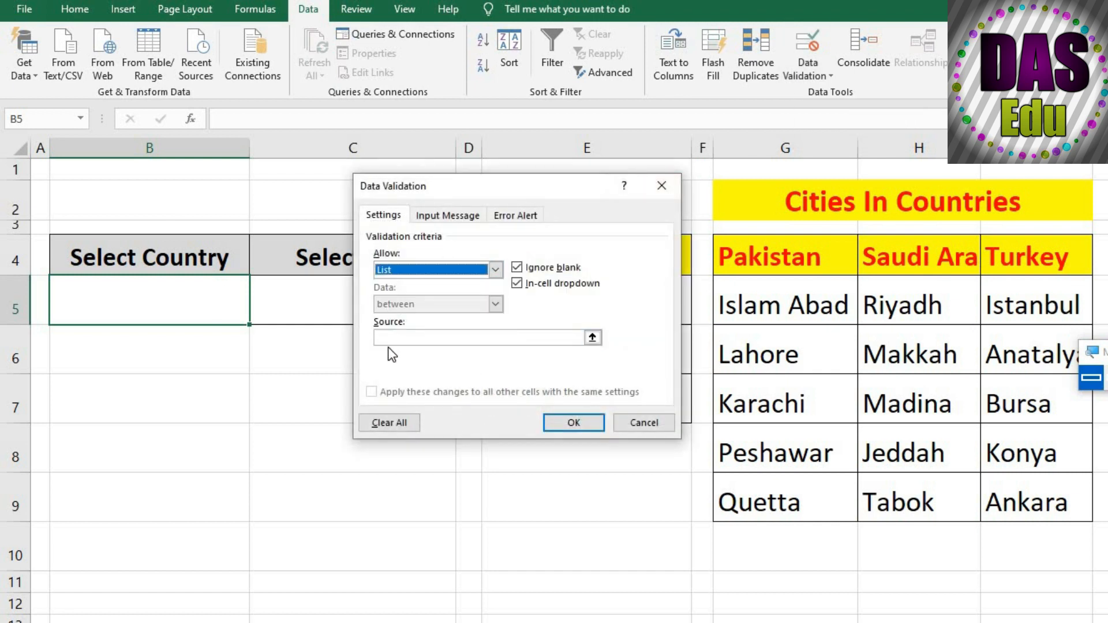
{"action": "left_click", "coordinate": [399, 337]}
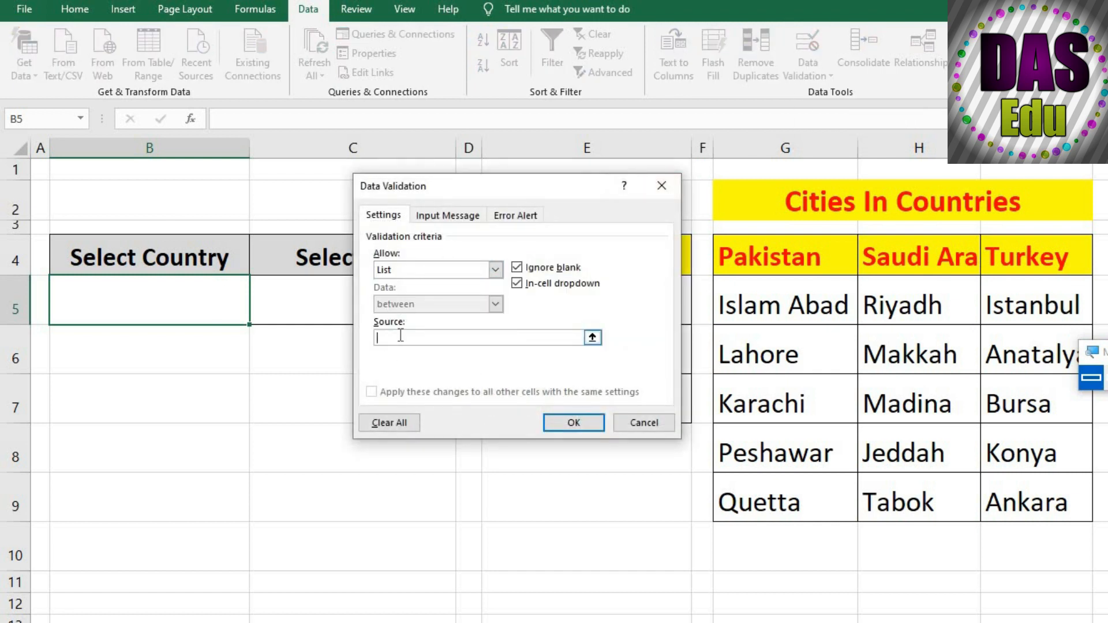
{"action": "key", "text": "F3"}
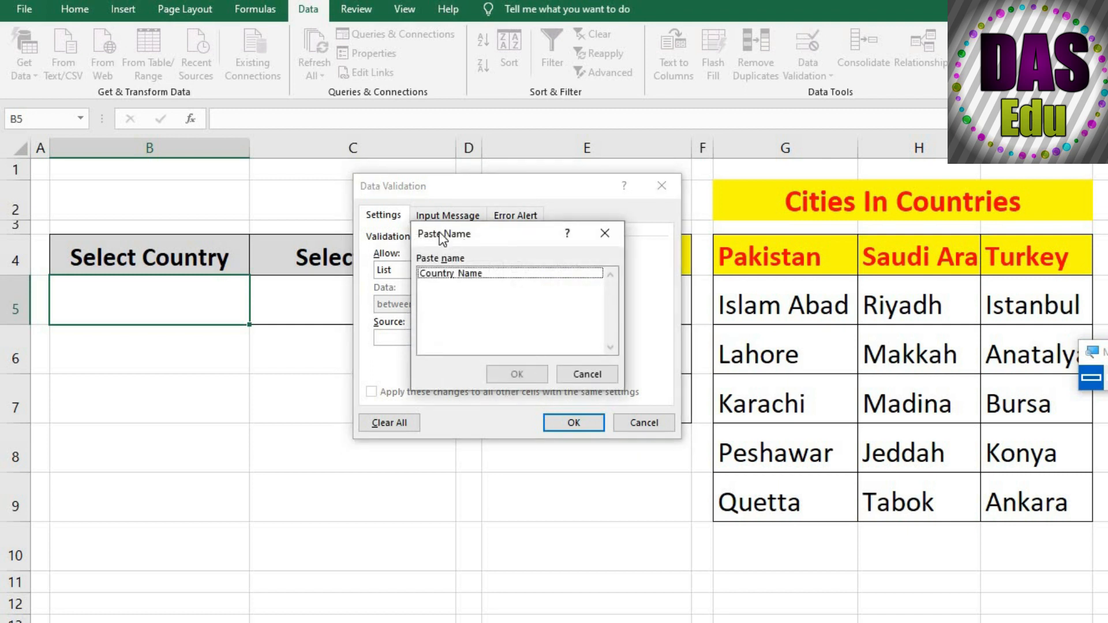
{"action": "left_click", "coordinate": [451, 274]}
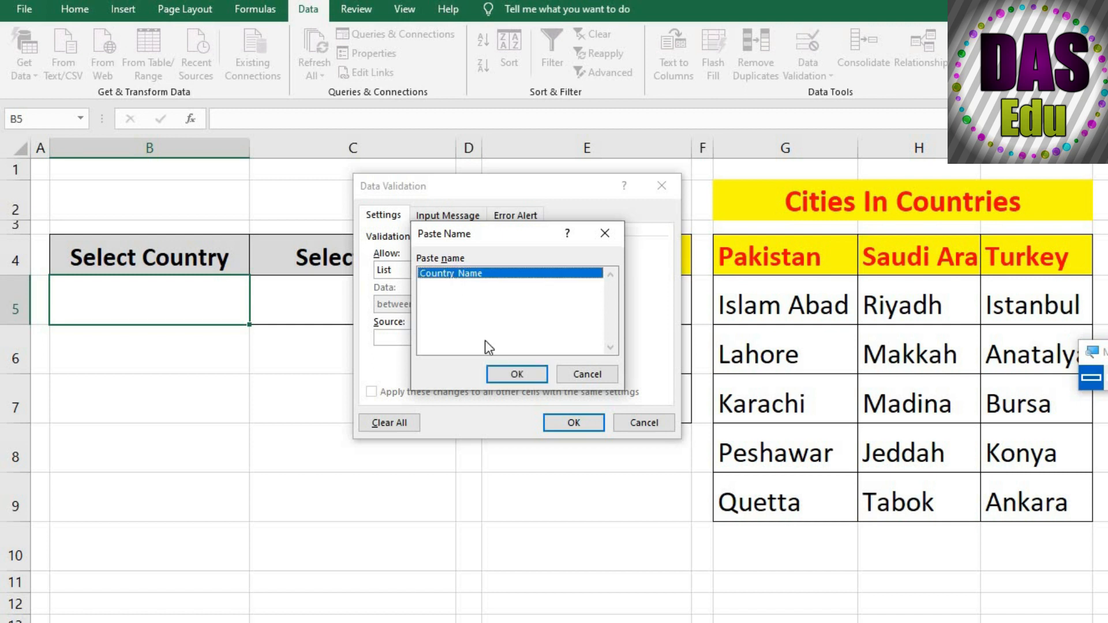
{"action": "left_click", "coordinate": [506, 375]}
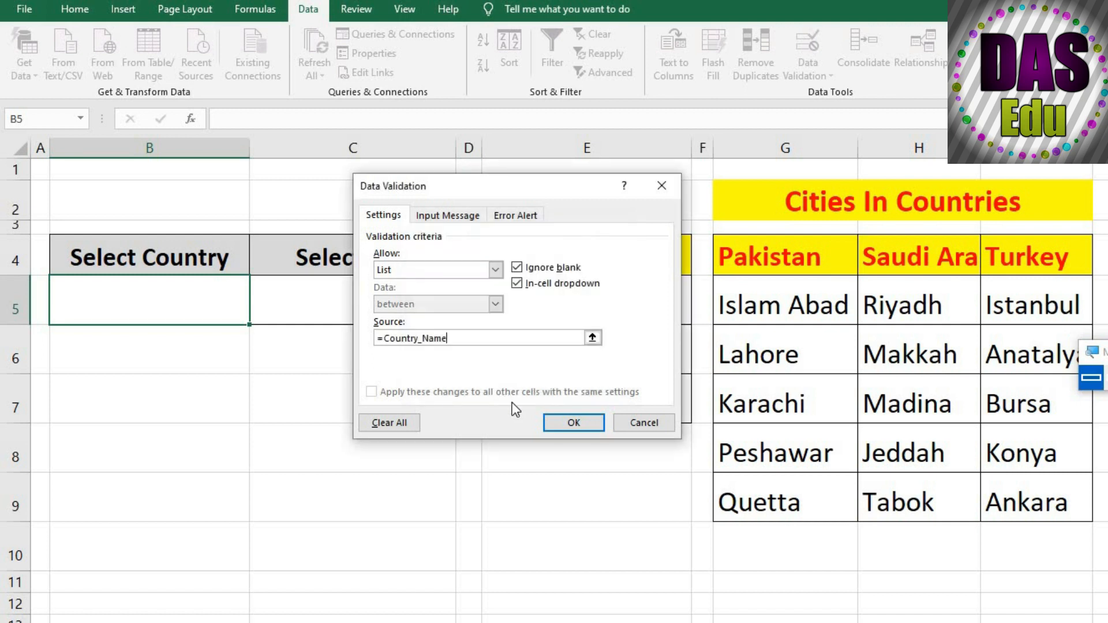
{"action": "left_click", "coordinate": [567, 423]}
Test the dropdown in B5 by choosing Saudi Arabia
{"action": "left_click", "coordinate": [243, 392]}
{"action": "left_click", "coordinate": [173, 318]}
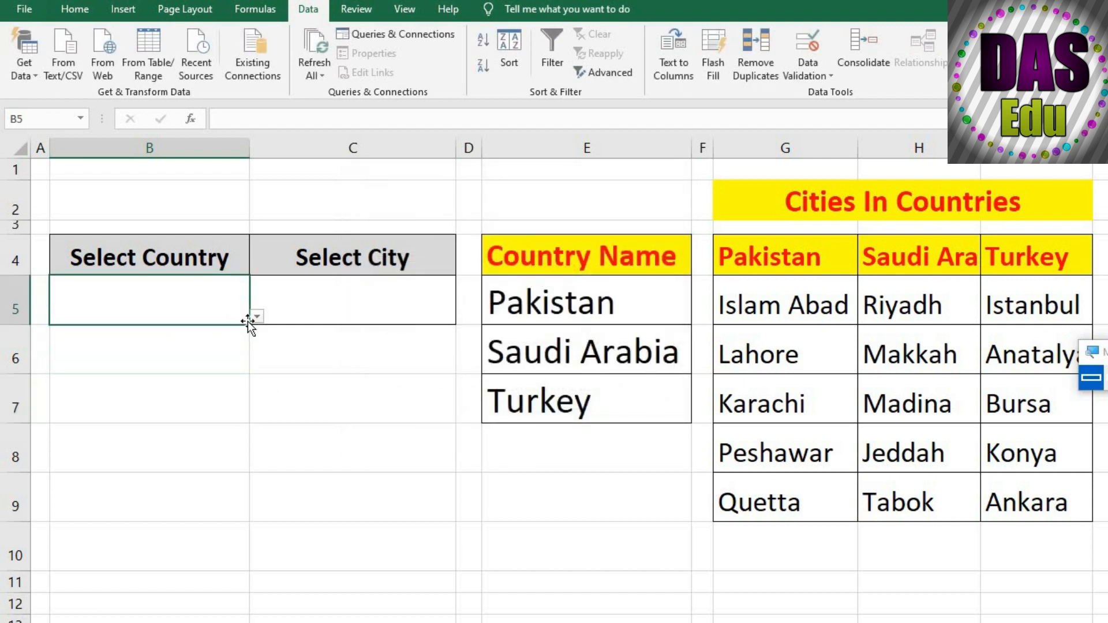
{"action": "left_click", "coordinate": [256, 319]}
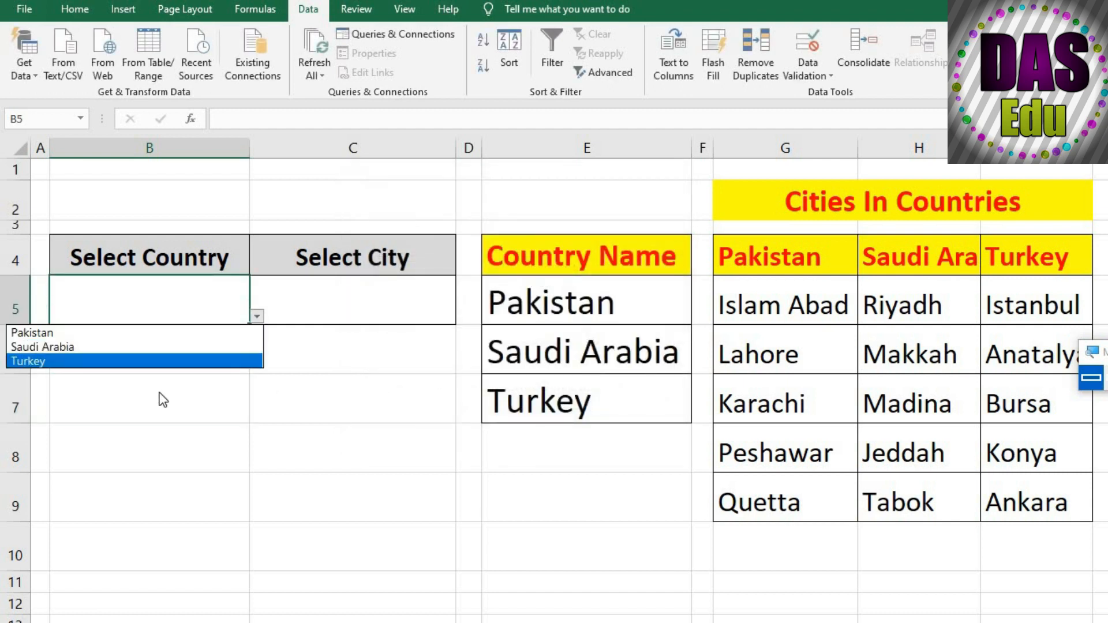
{"action": "left_click", "coordinate": [103, 348]}
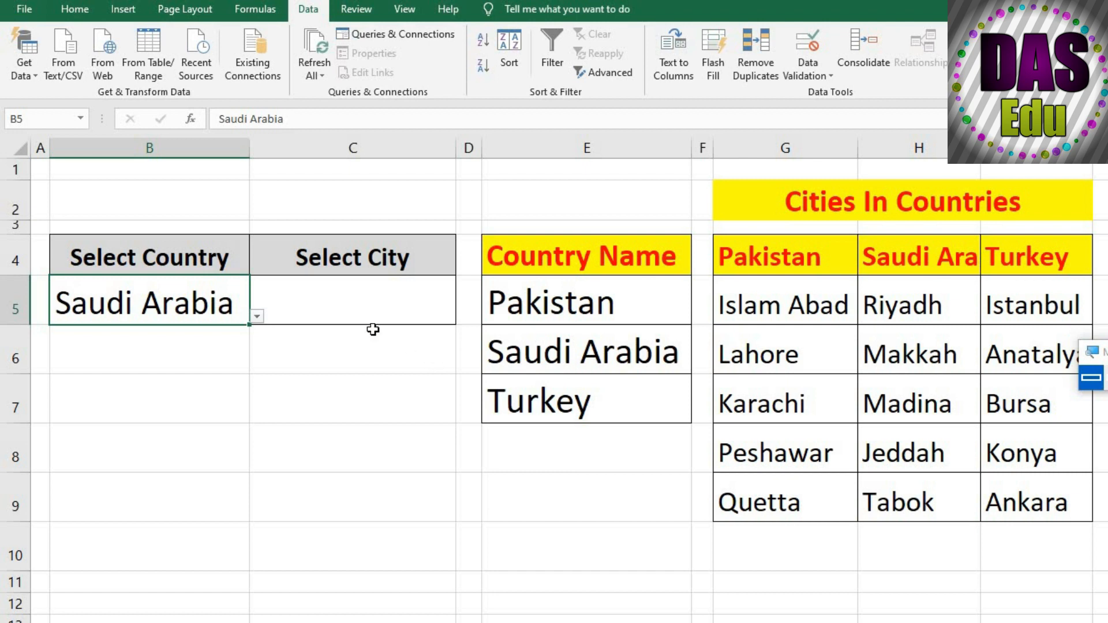
Change the selected country in B5 to Pakistan using its dropdown list
{"action": "left_click", "coordinate": [323, 394]}
{"action": "left_click", "coordinate": [237, 315]}
{"action": "left_click", "coordinate": [257, 316]}
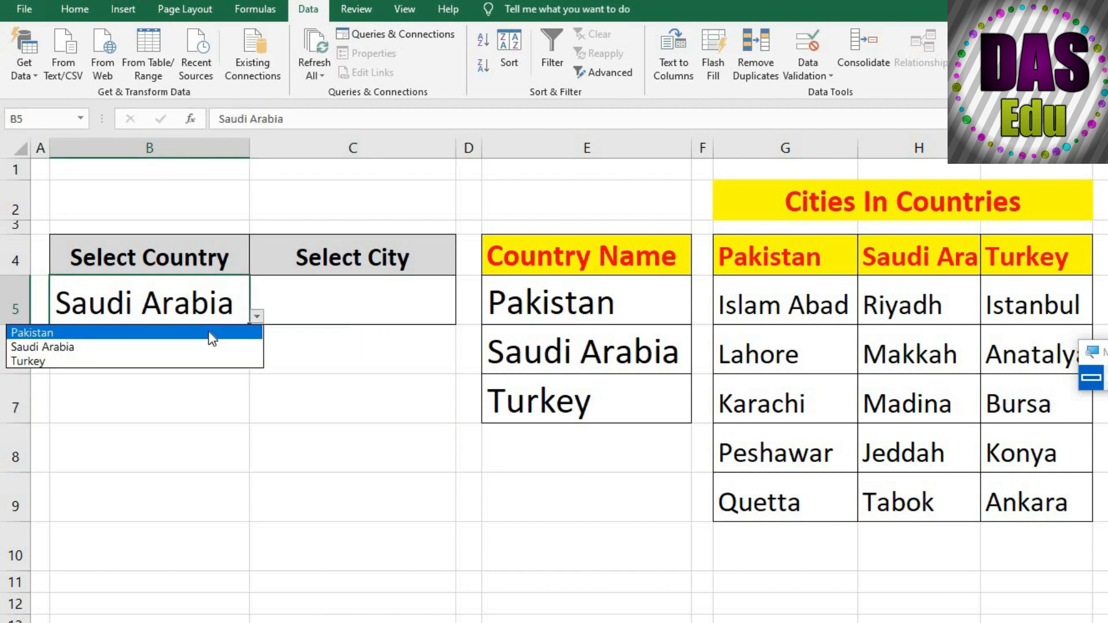
{"action": "key", "text": "Return"}
{"action": "left_click", "coordinate": [312, 397]}
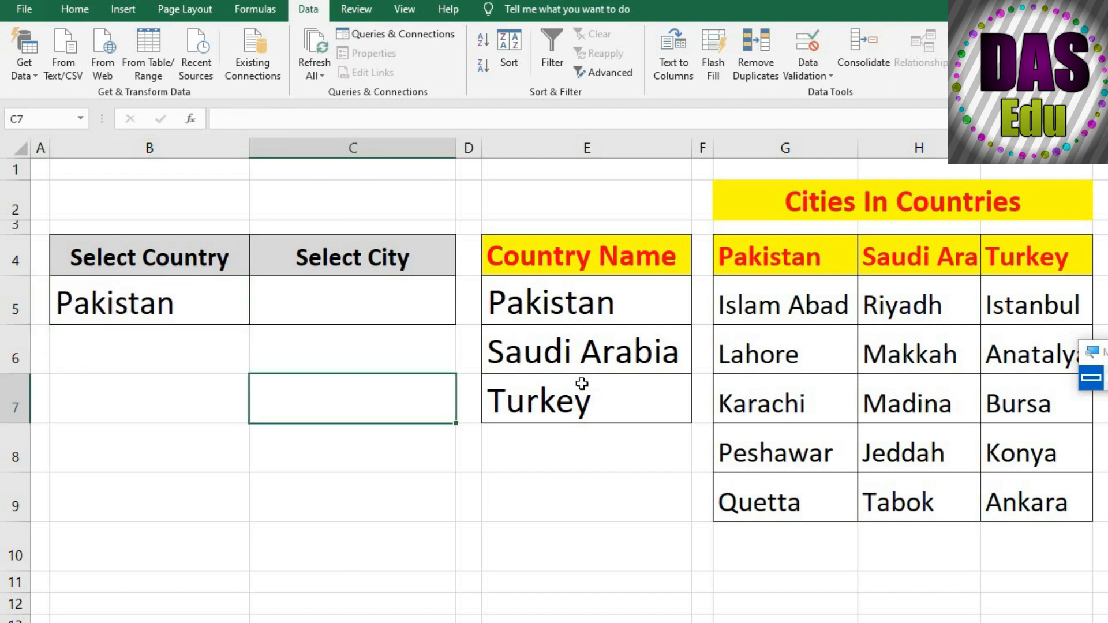
Replace the space in cell E6 with an underscore so the entry reads Saudi_Arabia
{"action": "double_click", "coordinate": [588, 350]}
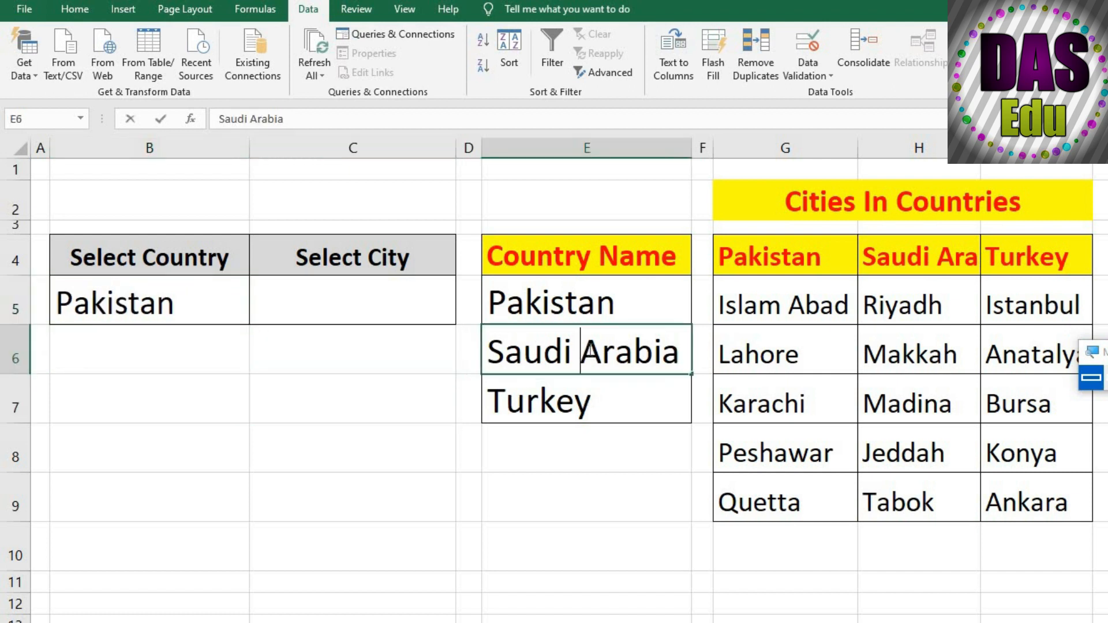
{"action": "key", "text": "BackSpace"}
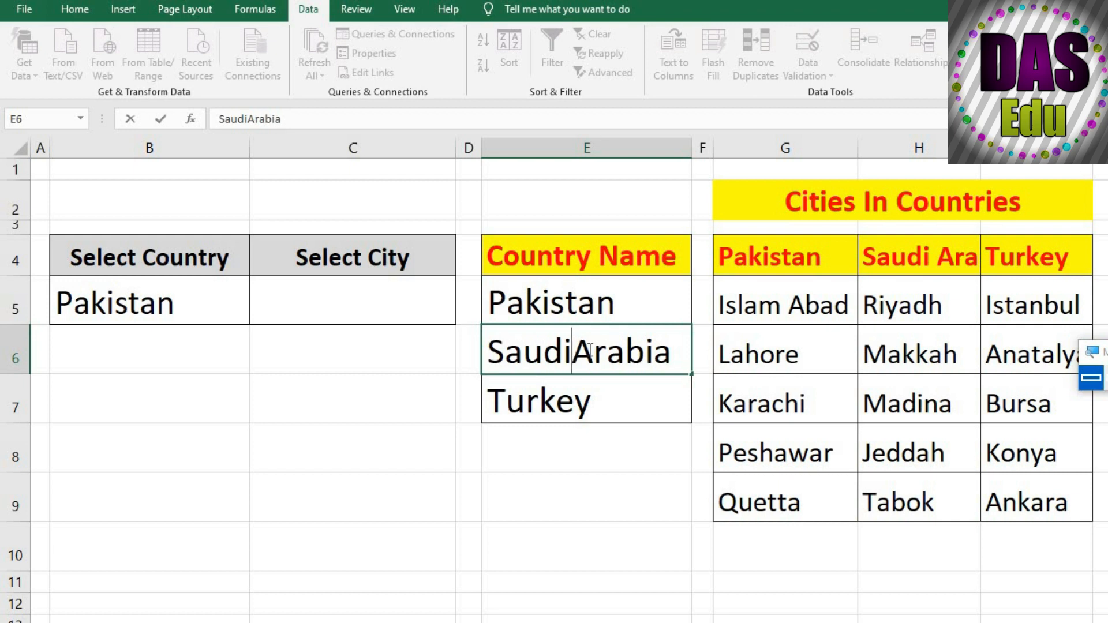
{"action": "type", "text": "_"}
{"action": "left_click", "coordinate": [627, 526]}
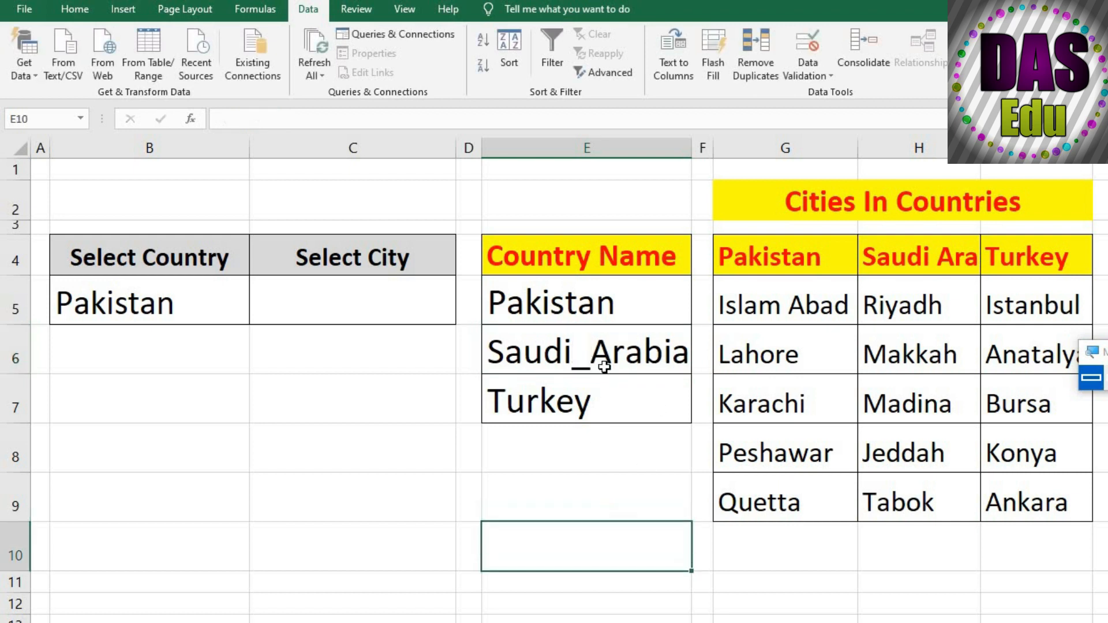
Remove the underscore from cell E6 and restore the entry to Saudi Arabia with a space
{"action": "double_click", "coordinate": [595, 361]}
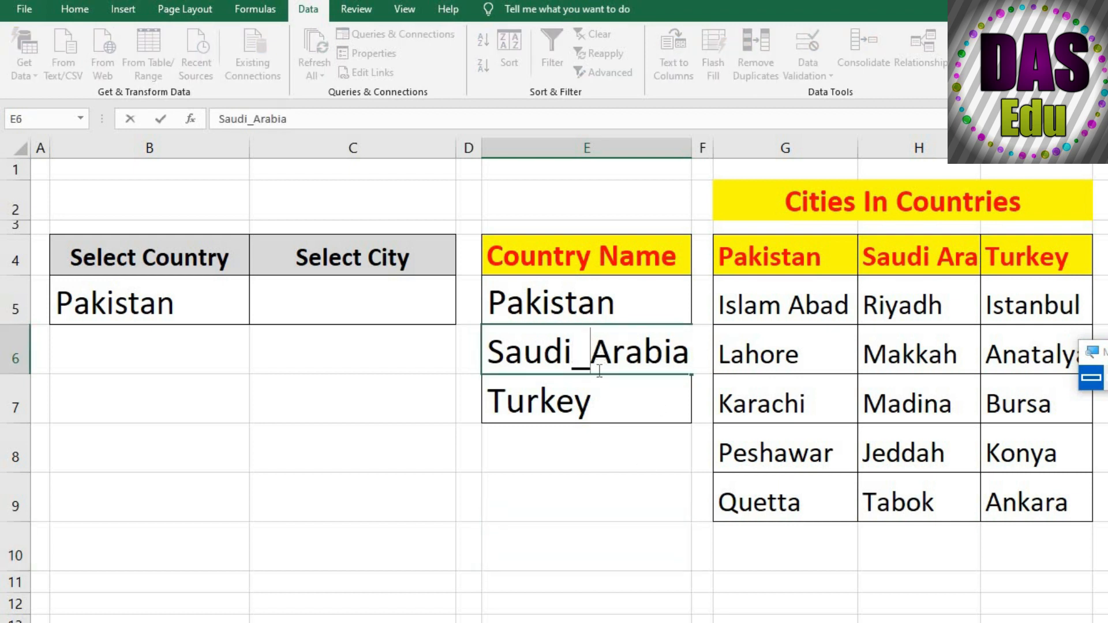
{"action": "key", "text": "BackSpace"}
{"action": "left_click", "coordinate": [608, 534]}
Replace every space with an underscore in the country names in E5:E7 using Find and Replace
{"action": "left_click_drag", "start_coordinate": [574, 300], "coordinate": [576, 386]}
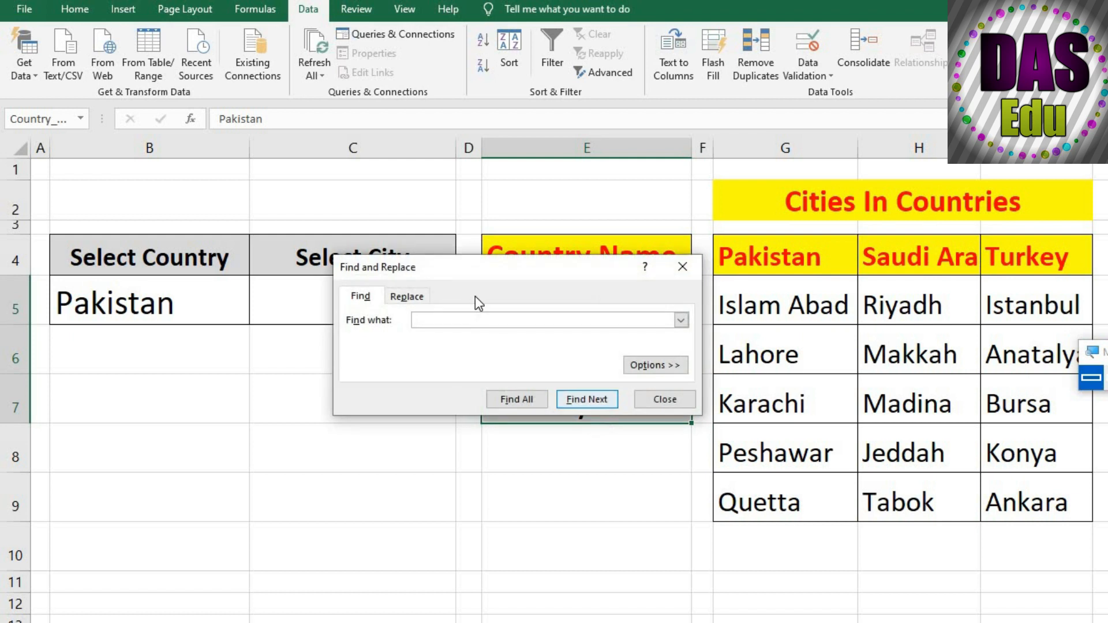
{"action": "left_click_drag", "start_coordinate": [445, 272], "coordinate": [382, 273]}
{"action": "left_click", "coordinate": [344, 296]}
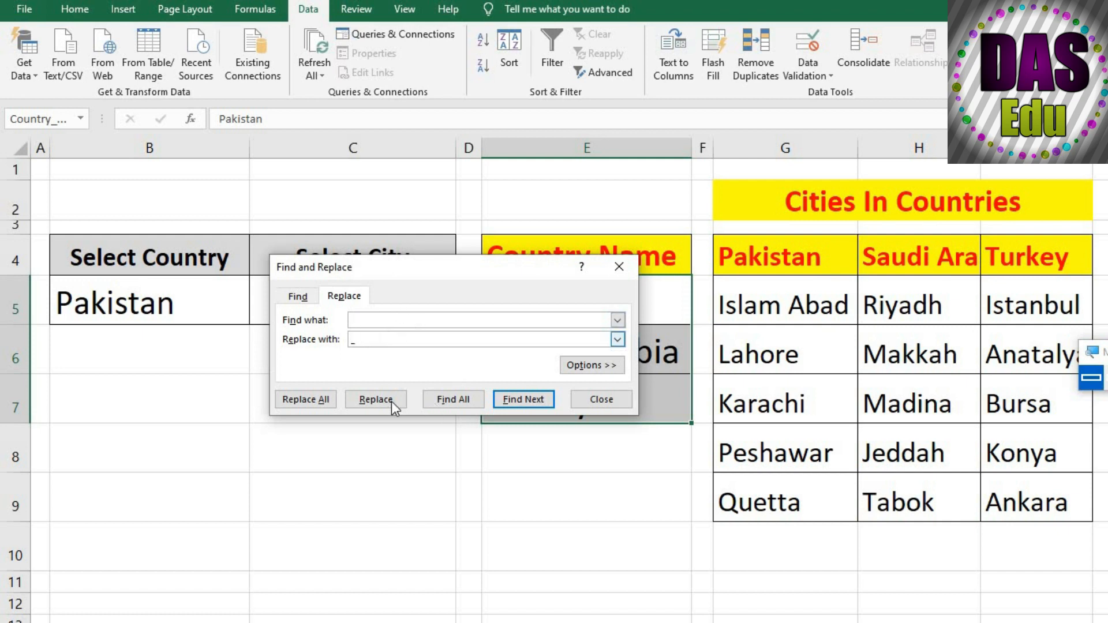
{"action": "left_click", "coordinate": [313, 397]}
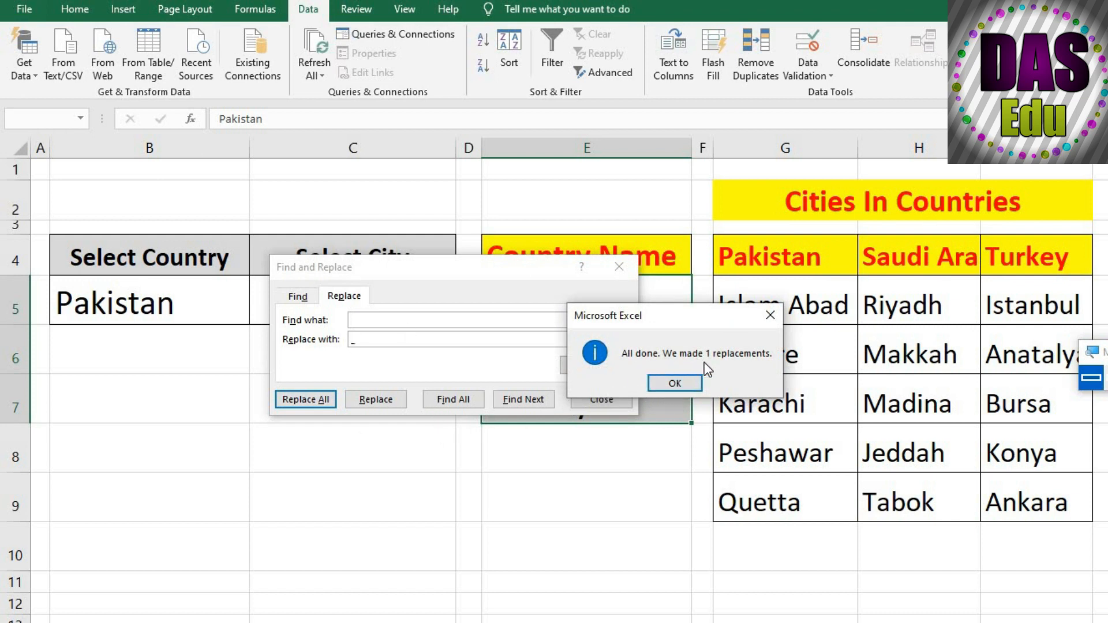
{"action": "left_click", "coordinate": [675, 384]}
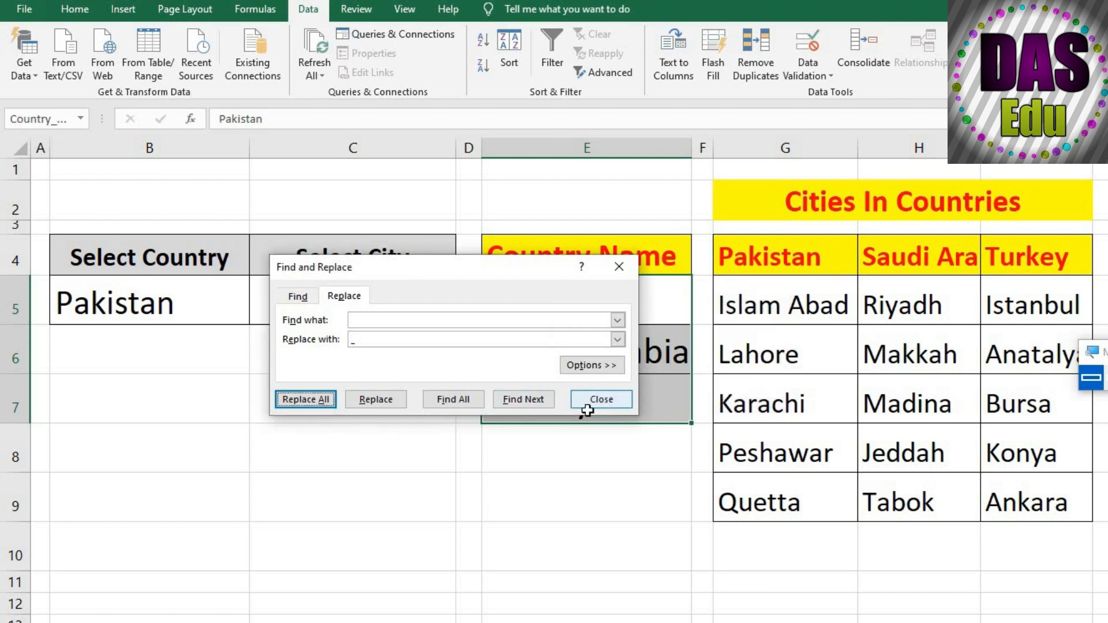
{"action": "left_click", "coordinate": [603, 401]}
{"action": "left_click", "coordinate": [498, 497]}
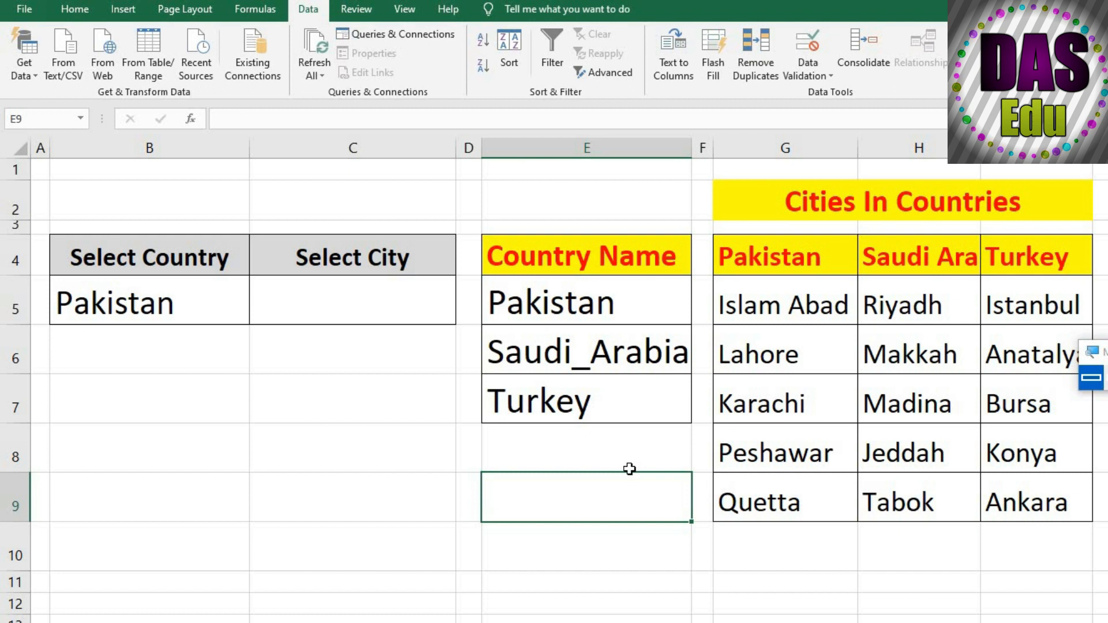
Test the country dropdown in B5 by choosing Saudi_Arabia and then Turkey
{"action": "left_click", "coordinate": [324, 455]}
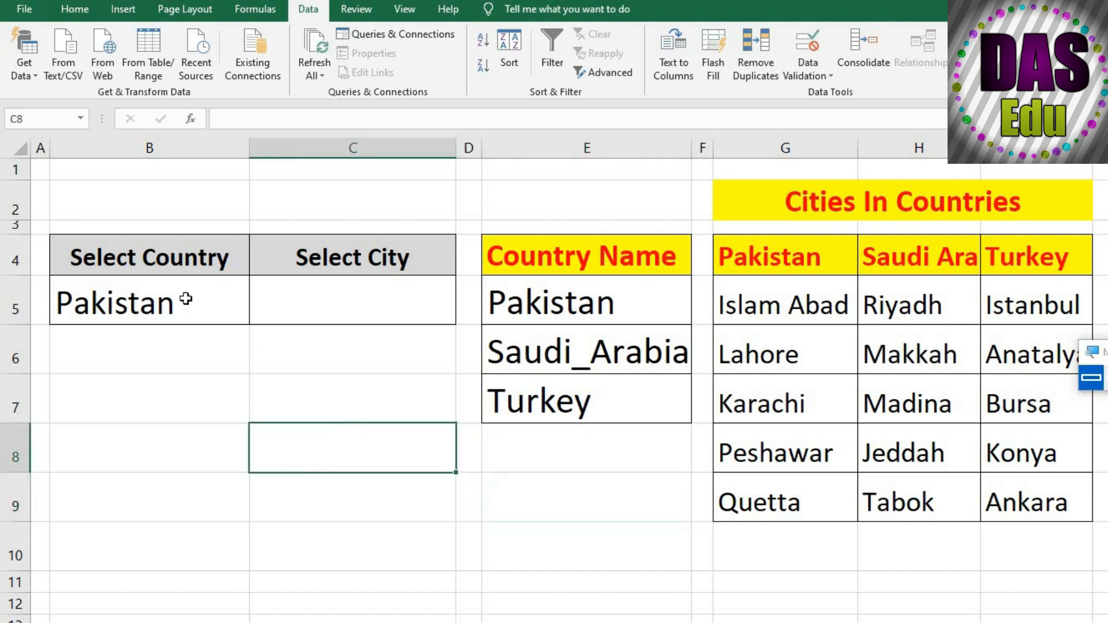
{"action": "left_click", "coordinate": [214, 308]}
{"action": "left_click", "coordinate": [256, 316]}
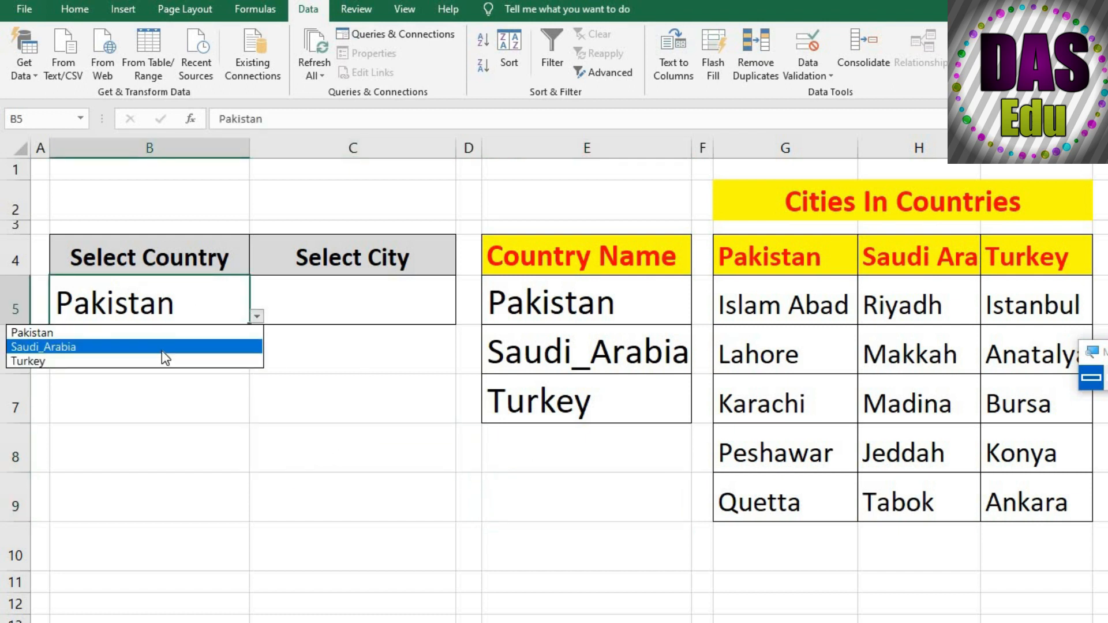
{"action": "left_click", "coordinate": [162, 348]}
{"action": "left_click", "coordinate": [256, 316]}
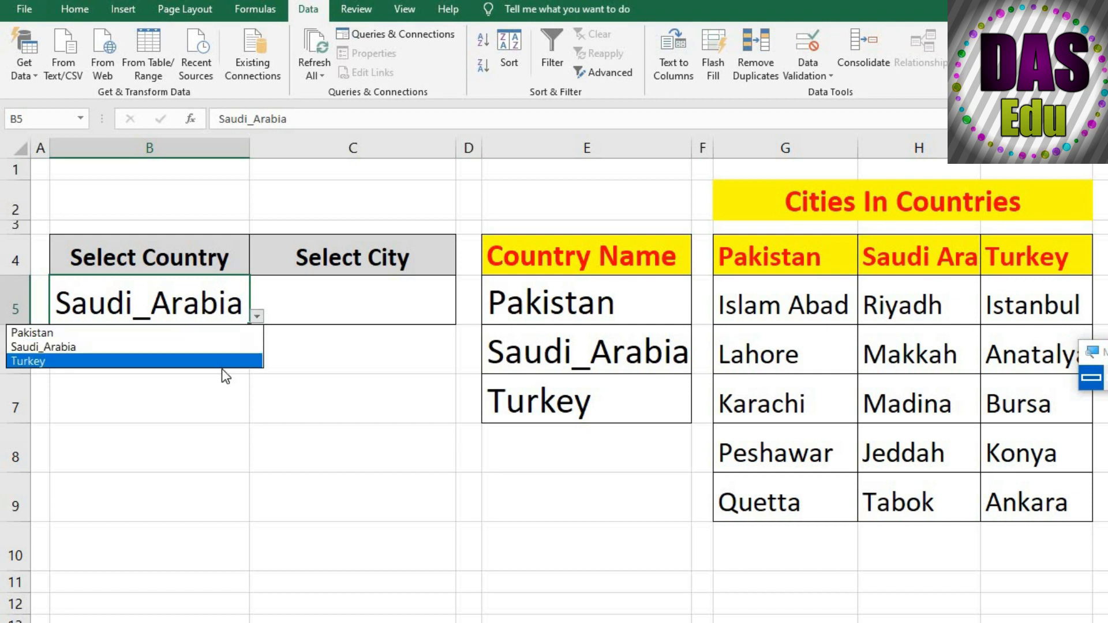
{"action": "left_click", "coordinate": [230, 360]}
{"action": "left_click", "coordinate": [350, 296]}
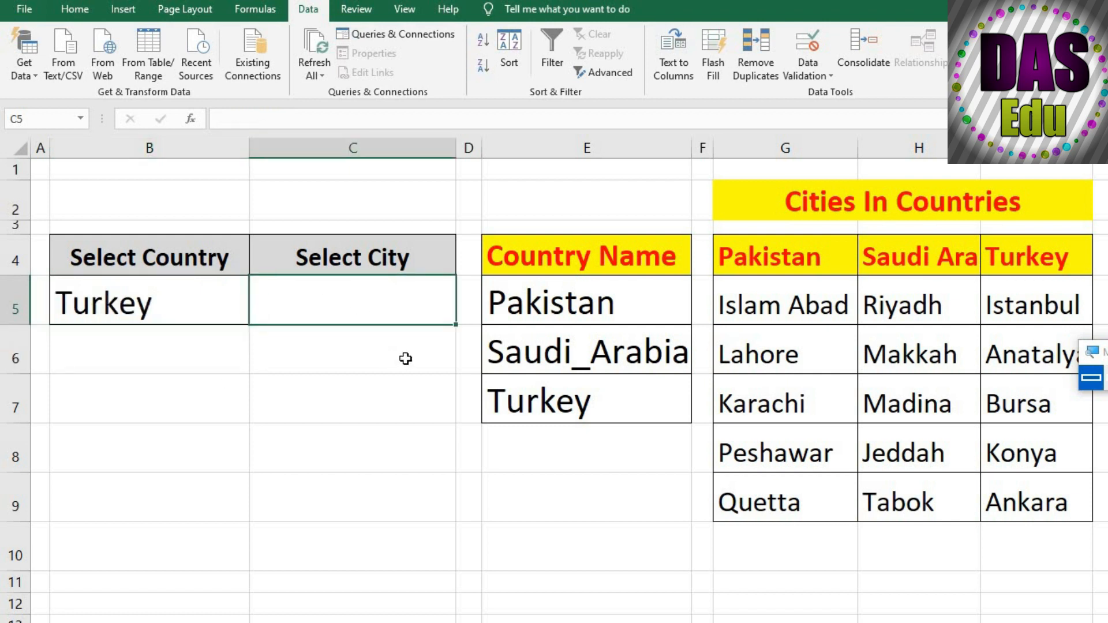
Create named ranges from the Cities In Countries table G4:I9, using only the top row as names
{"action": "left_click_drag", "start_coordinate": [743, 257], "coordinate": [1010, 502]}
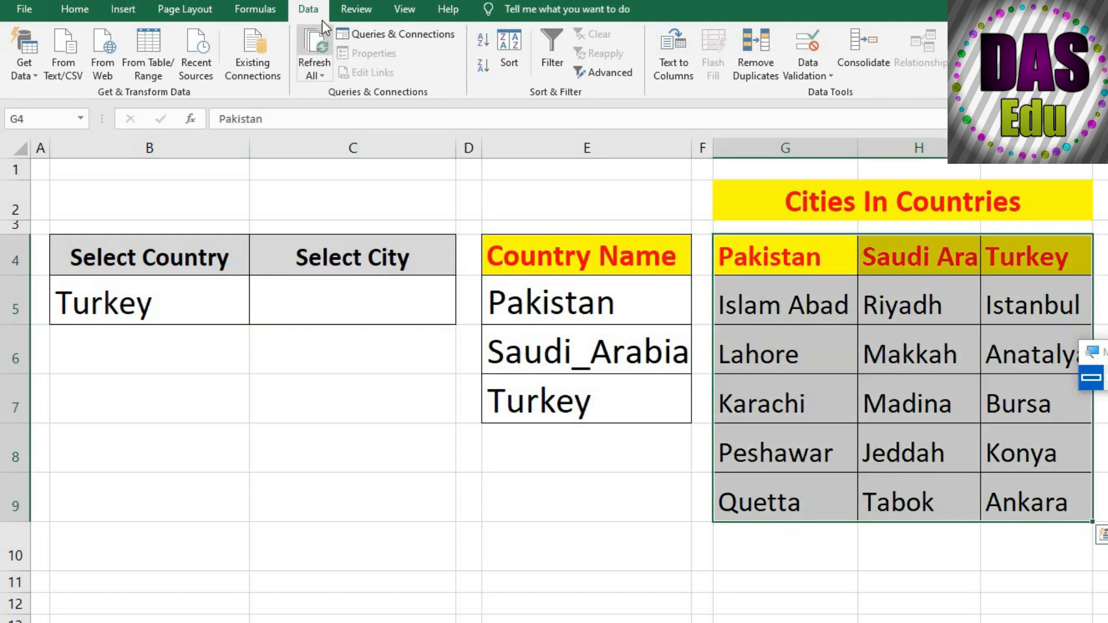
{"action": "left_click", "coordinate": [246, 14]}
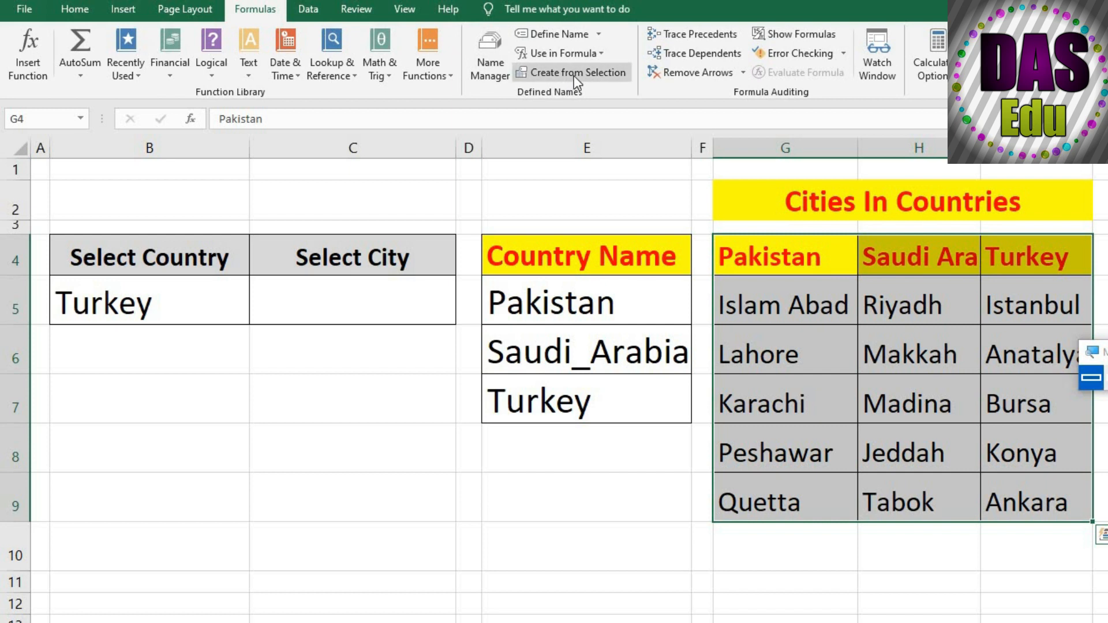
{"action": "left_click", "coordinate": [573, 75]}
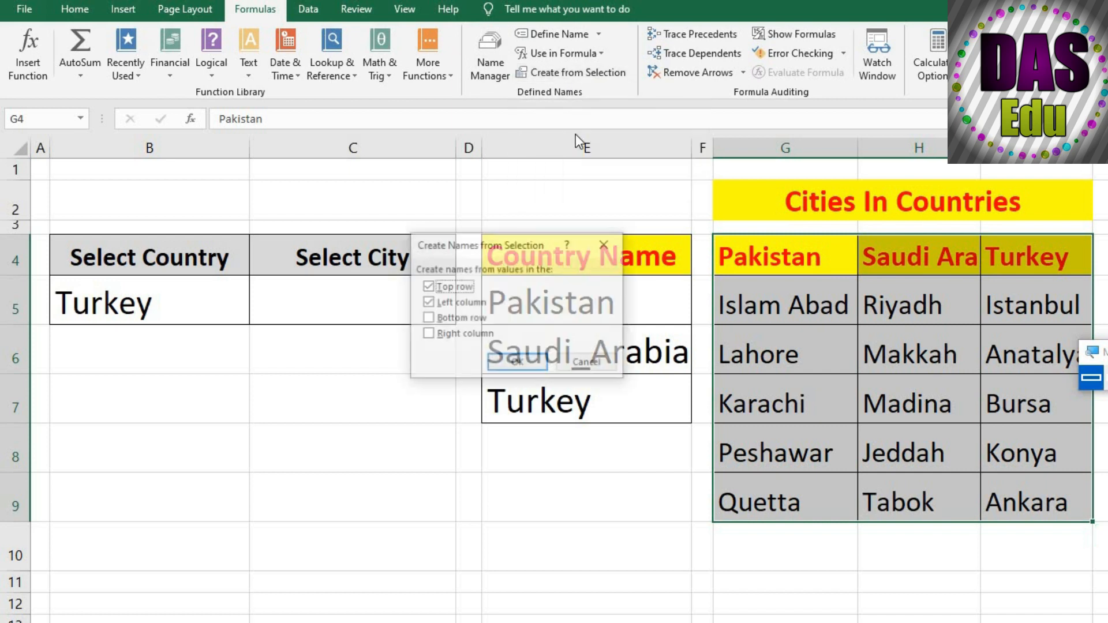
{"action": "left_click", "coordinate": [427, 304]}
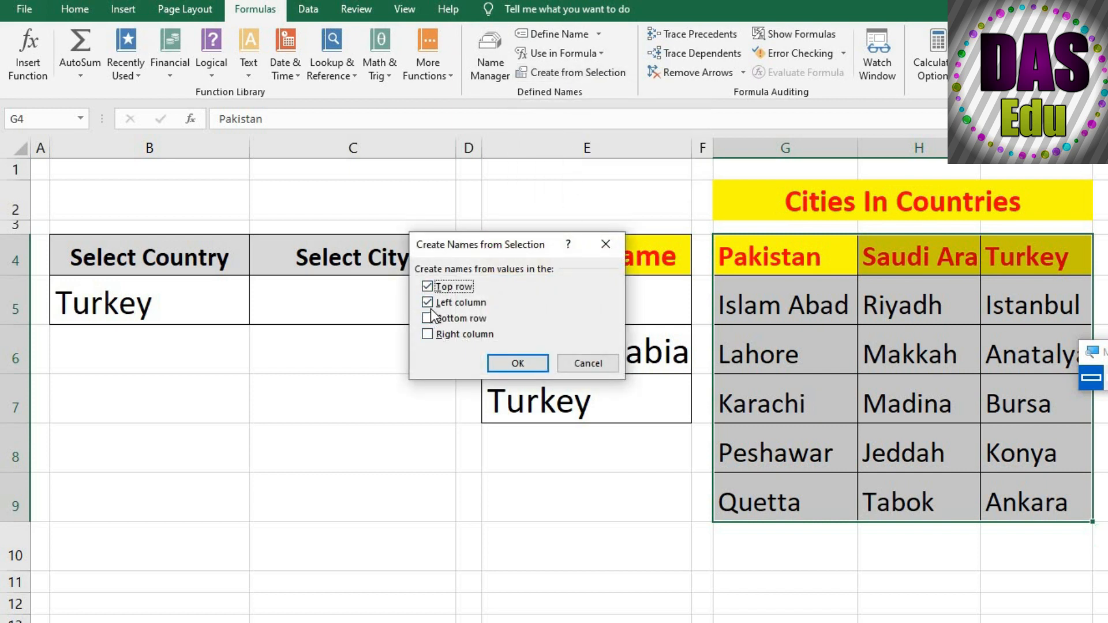
{"action": "left_click", "coordinate": [427, 304]}
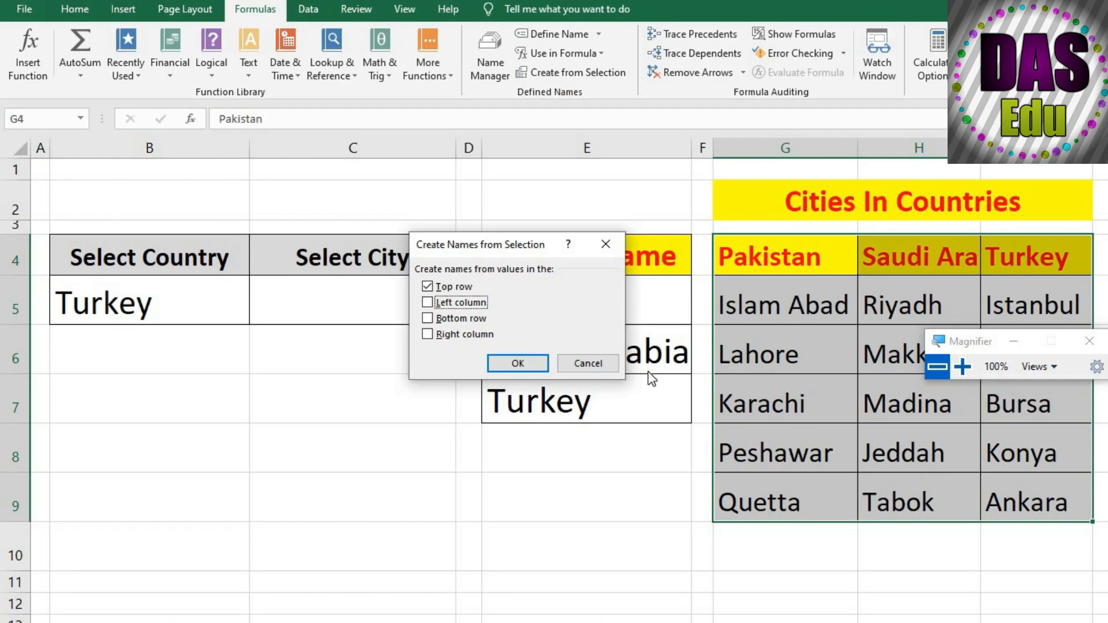
{"action": "left_click", "coordinate": [542, 360]}
{"action": "left_click", "coordinate": [580, 494]}
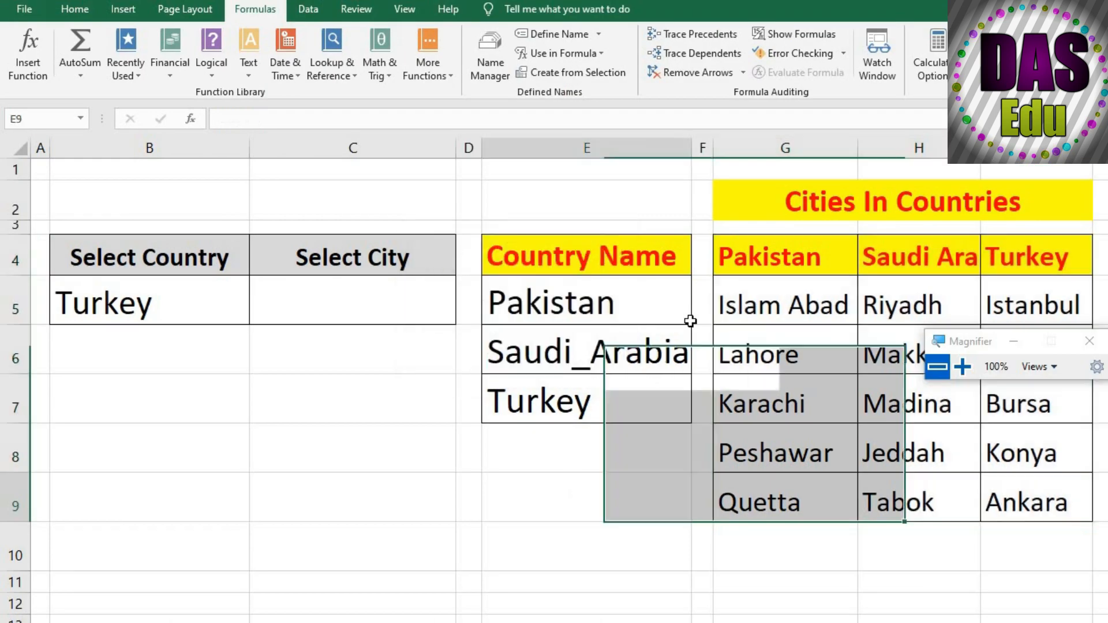
{"action": "left_click", "coordinate": [1088, 341]}
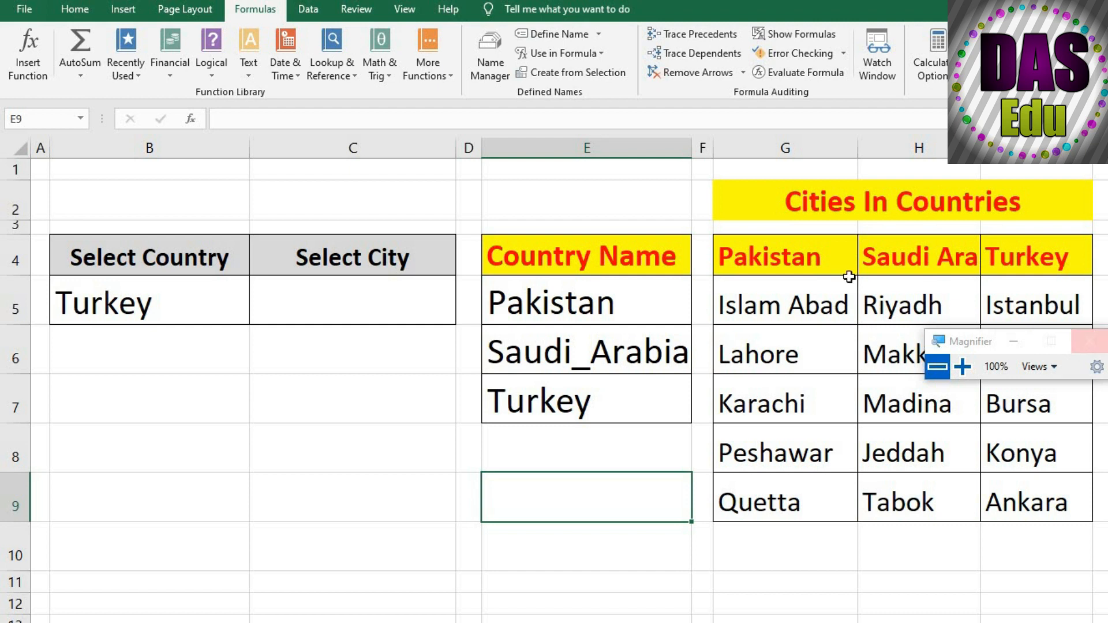
{"action": "left_click", "coordinate": [359, 457]}
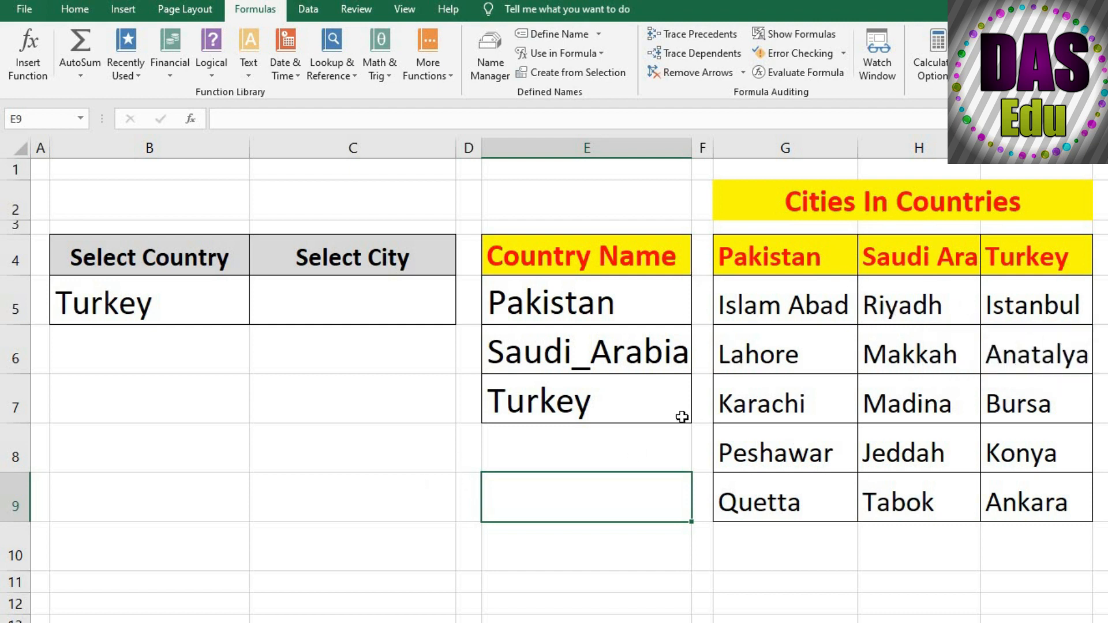
Check the defined names in the Name Manager, including the range that Turkey refers to
{"action": "left_click", "coordinate": [491, 70]}
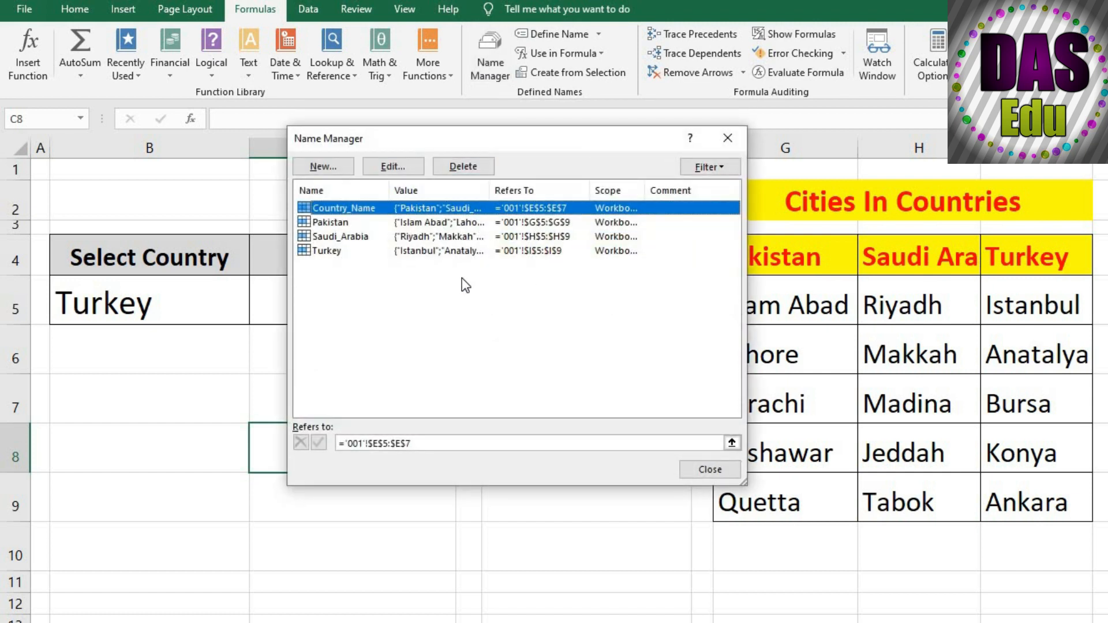
{"action": "left_click", "coordinate": [338, 251]}
{"action": "left_click", "coordinate": [429, 444]}
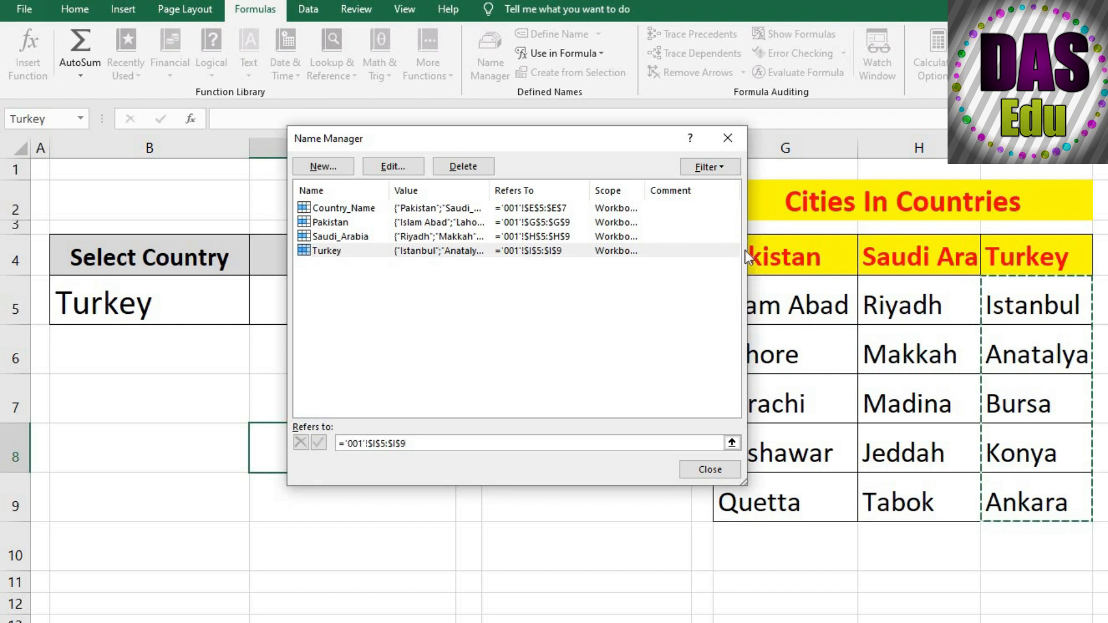
{"action": "left_click", "coordinate": [728, 138]}
{"action": "left_click", "coordinate": [604, 476]}
Add list data validation to cell C5 with an INDIRECT formula referring to B5 as its source
{"action": "left_click", "coordinate": [364, 308]}
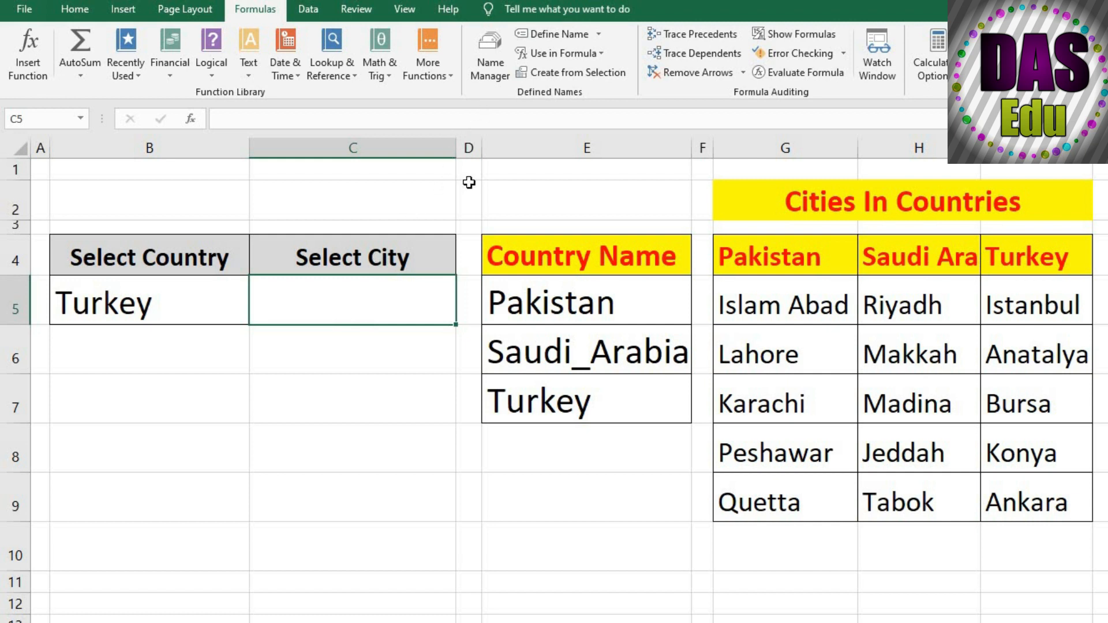
{"action": "left_click", "coordinate": [308, 10]}
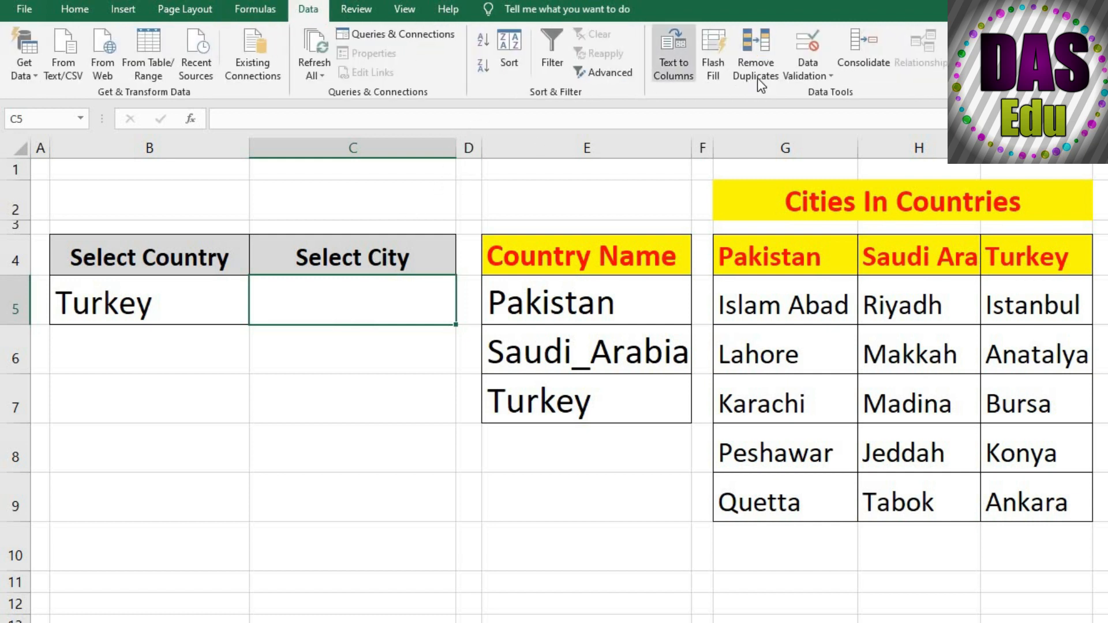
{"action": "left_click", "coordinate": [803, 76]}
{"action": "left_click", "coordinate": [829, 95]}
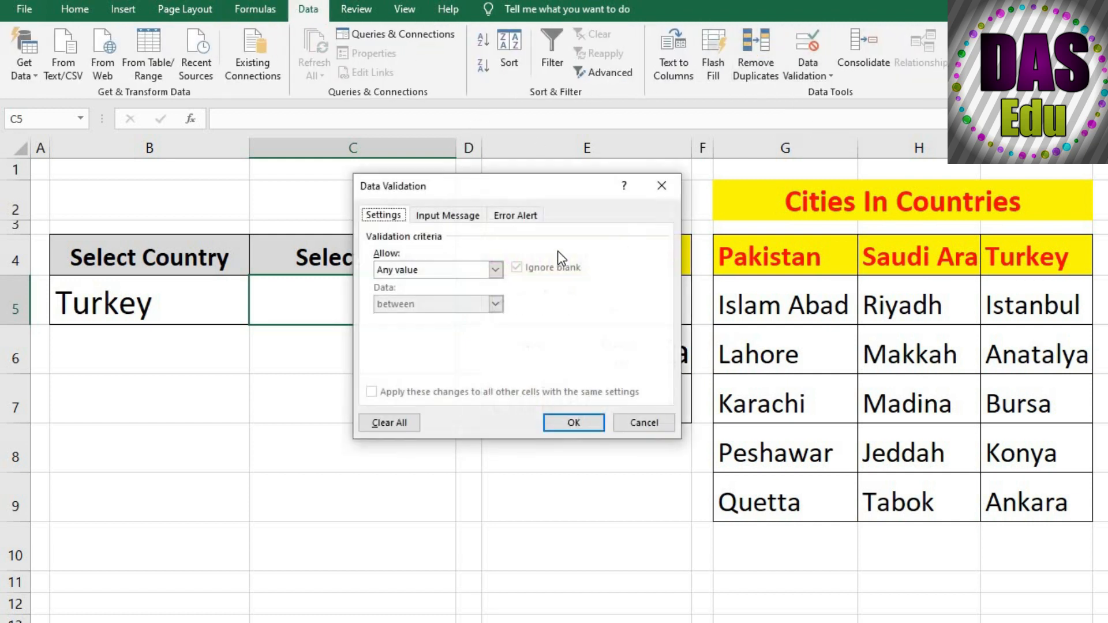
{"action": "left_click", "coordinate": [496, 269]}
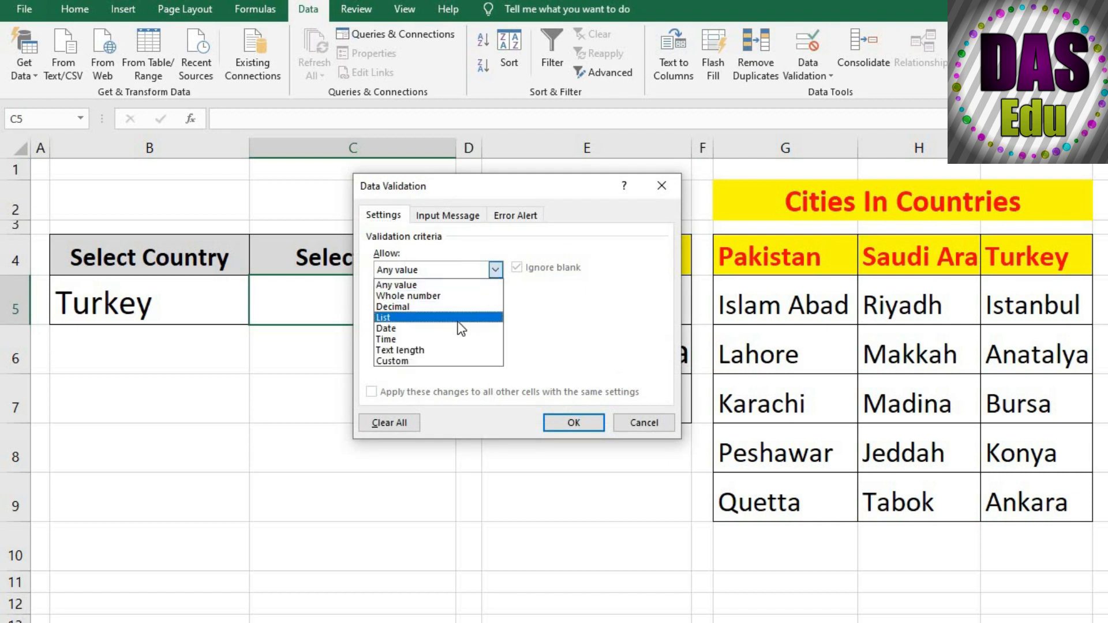
{"action": "left_click", "coordinate": [462, 317]}
{"action": "left_click", "coordinate": [419, 338]}
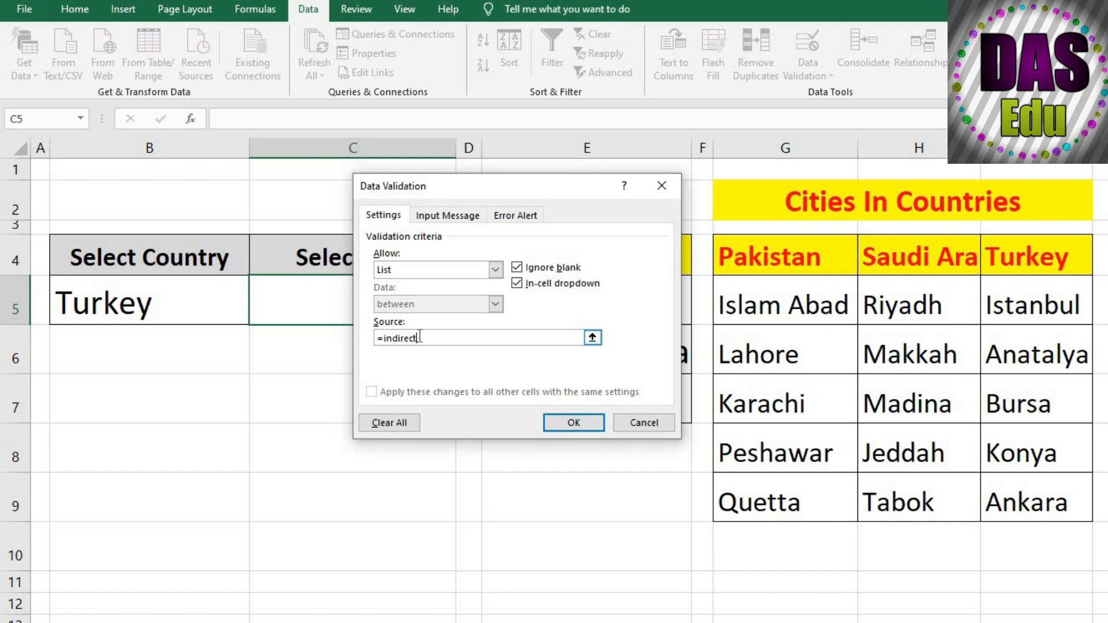
{"action": "left_click", "coordinate": [201, 307]}
{"action": "type", "text": ")"}
{"action": "key", "text": "Return"}
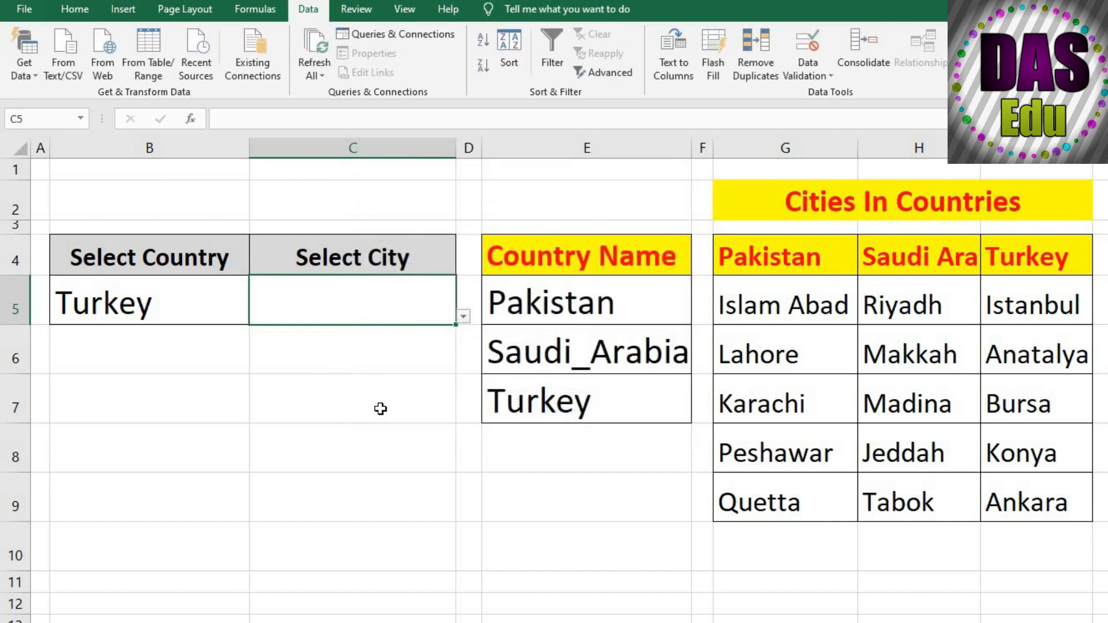
Test the city dropdown in C5 by choosing Anatalya and then Ankara
{"action": "left_click", "coordinate": [379, 408]}
{"action": "left_click", "coordinate": [367, 310]}
{"action": "left_click", "coordinate": [462, 317]}
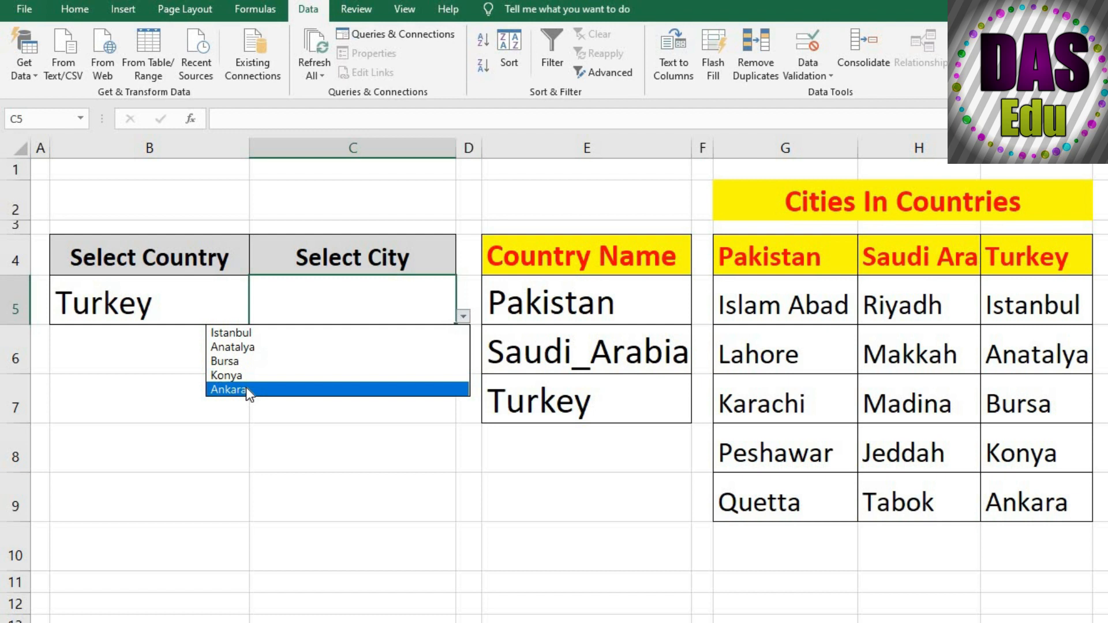
{"action": "left_click", "coordinate": [269, 348]}
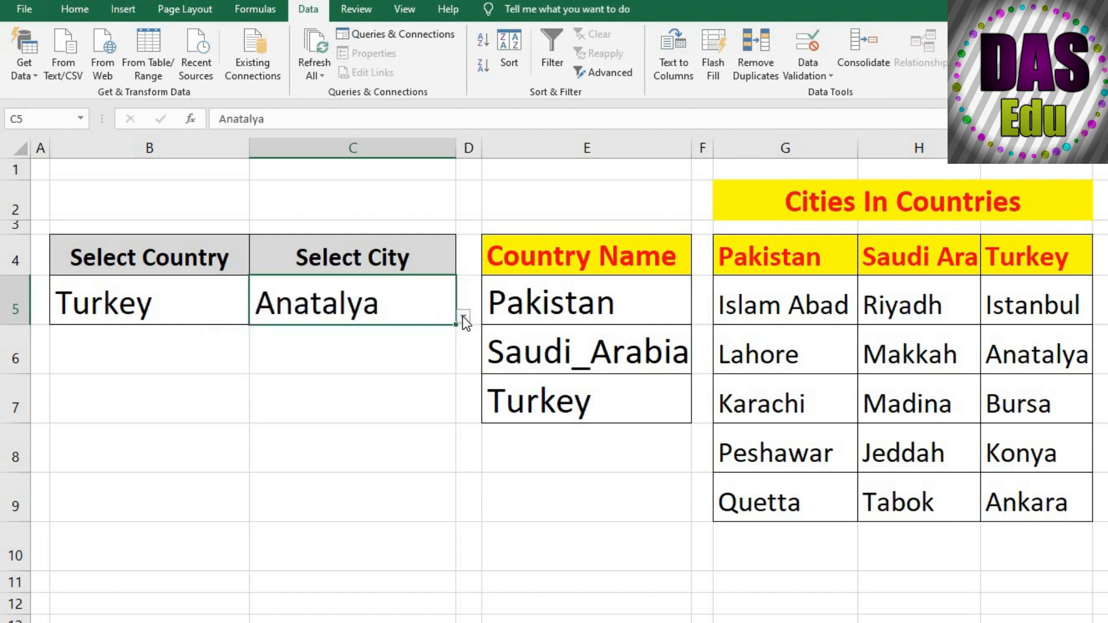
{"action": "left_click", "coordinate": [462, 316]}
{"action": "left_click", "coordinate": [362, 395]}
{"action": "left_click", "coordinate": [384, 438]}
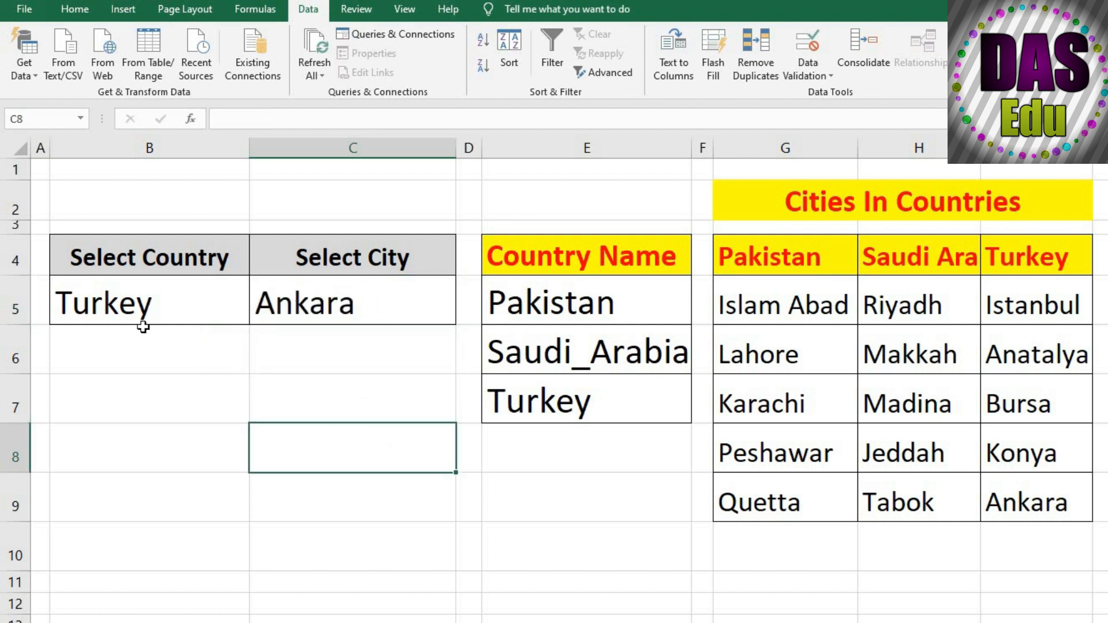
Change the selected country in B5 to Pakistan using its dropdown list
{"action": "left_click", "coordinate": [124, 314]}
{"action": "left_click", "coordinate": [256, 316]}
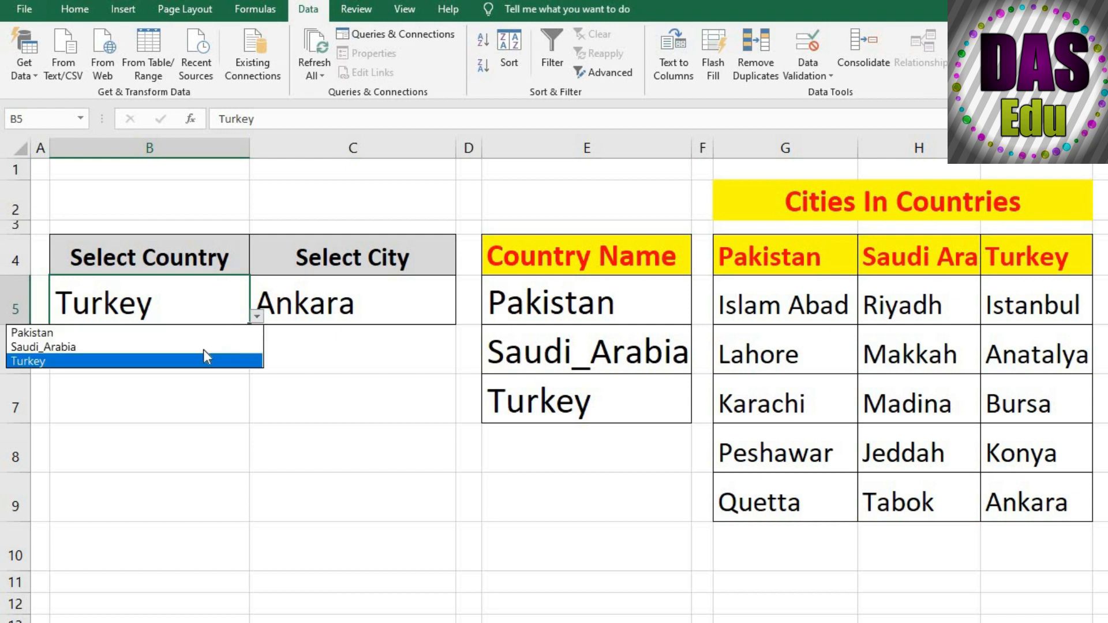
{"action": "left_click", "coordinate": [184, 334]}
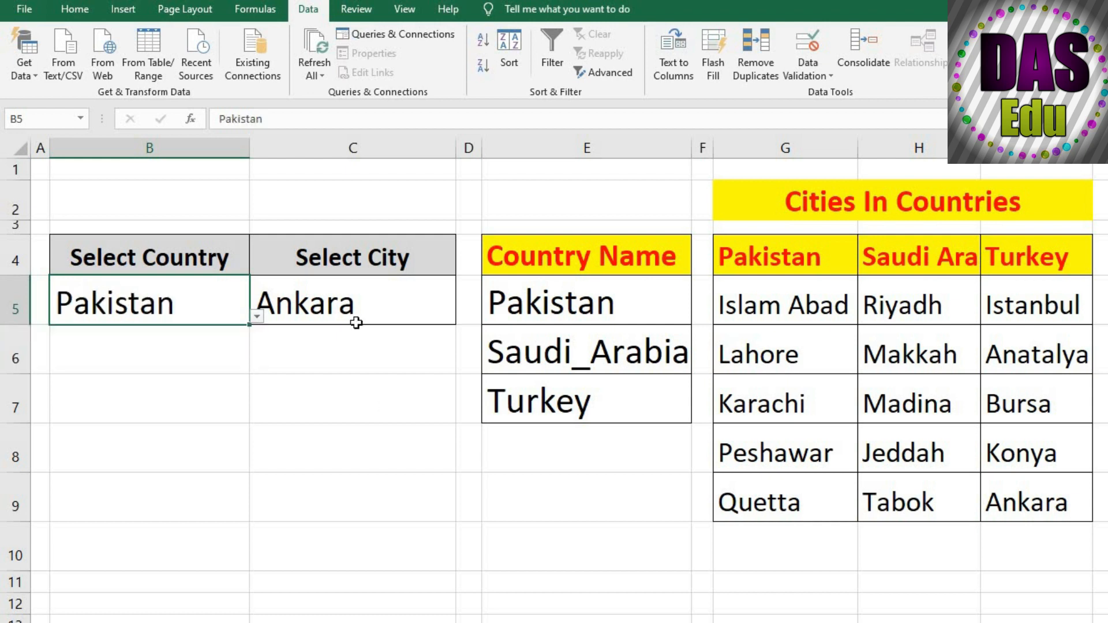
Choose Lahore and then Peshawar as the city for Pakistan from the dropdown in C5
{"action": "left_click", "coordinate": [356, 322]}
{"action": "left_click", "coordinate": [464, 316]}
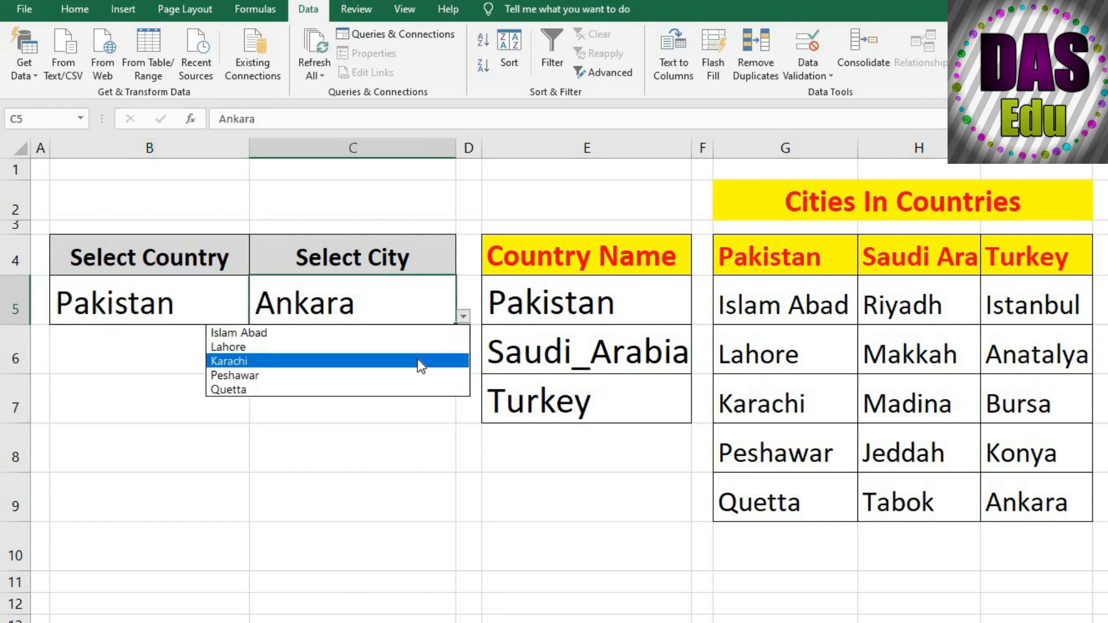
{"action": "left_click", "coordinate": [410, 345]}
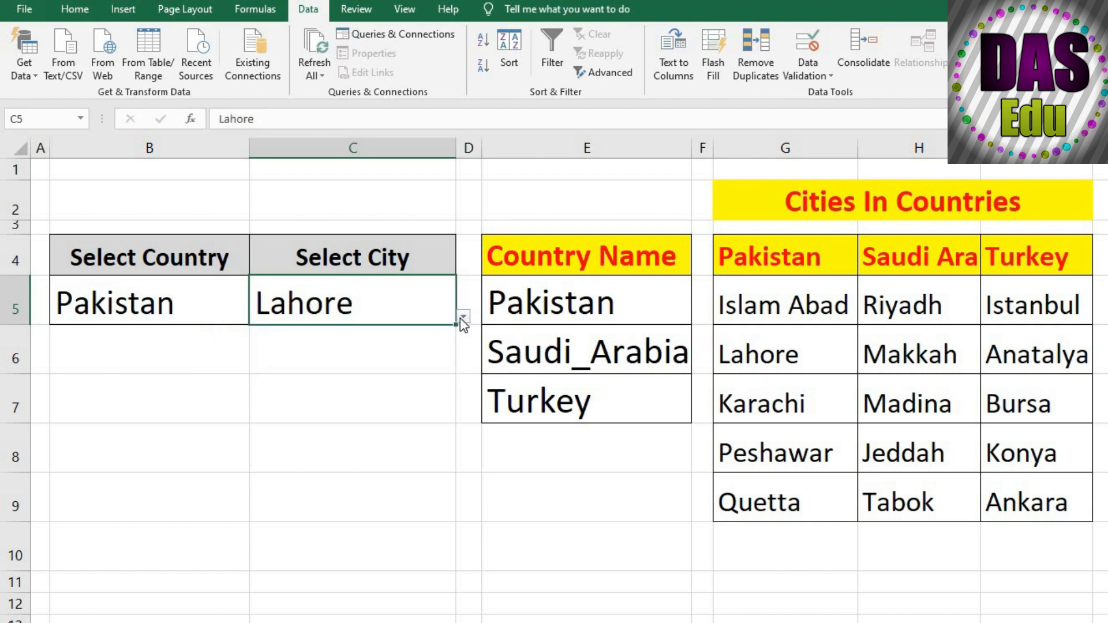
{"action": "left_click", "coordinate": [461, 317]}
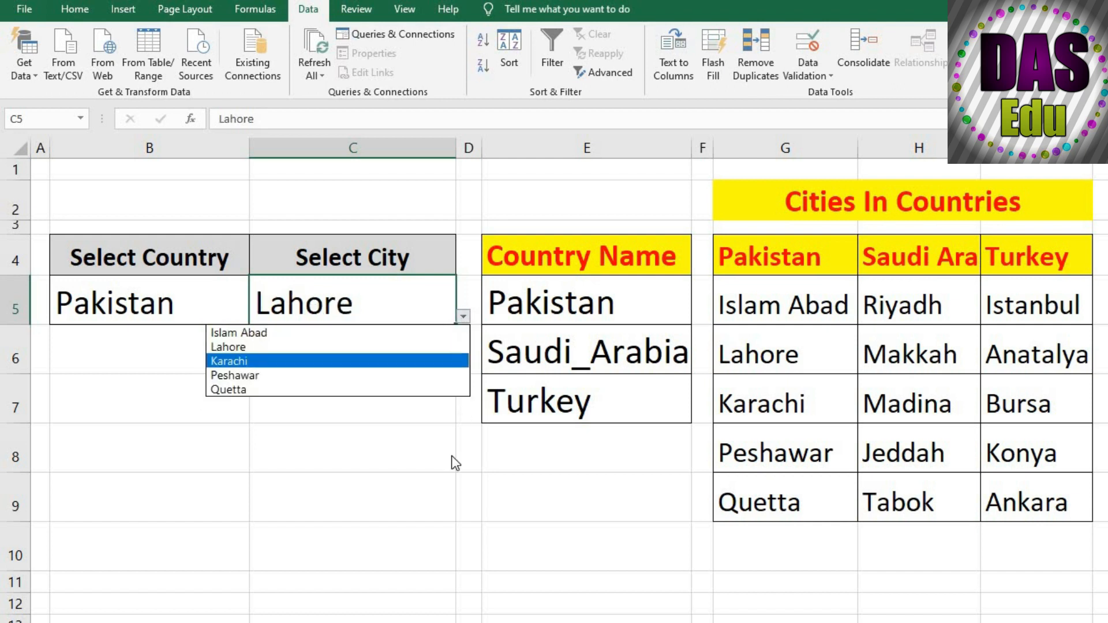
{"action": "left_click", "coordinate": [356, 372]}
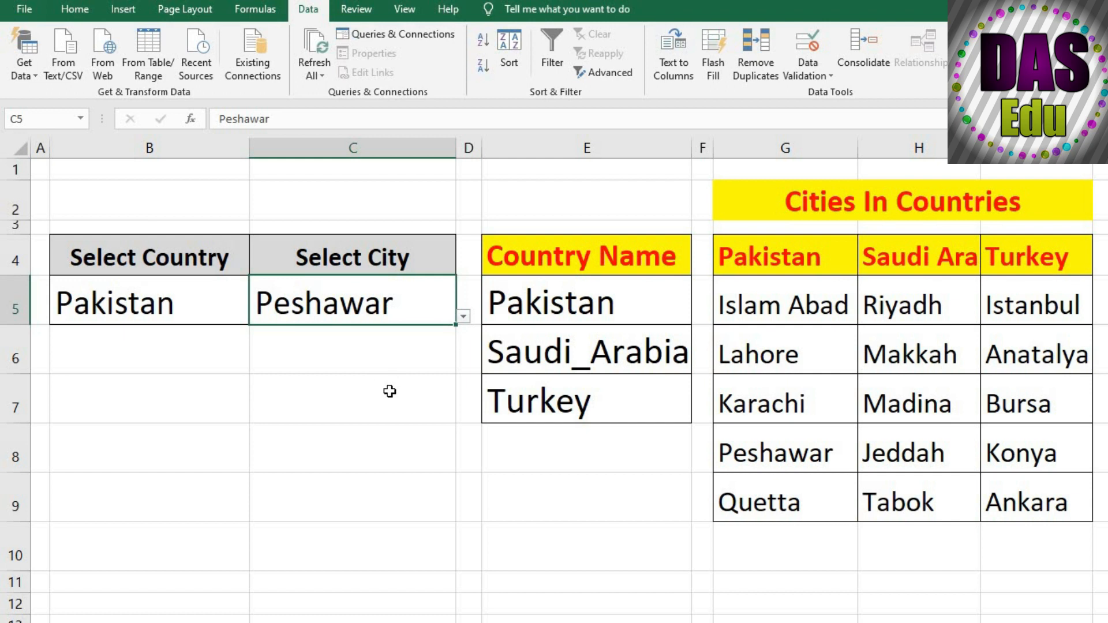
{"action": "left_click", "coordinate": [354, 462]}
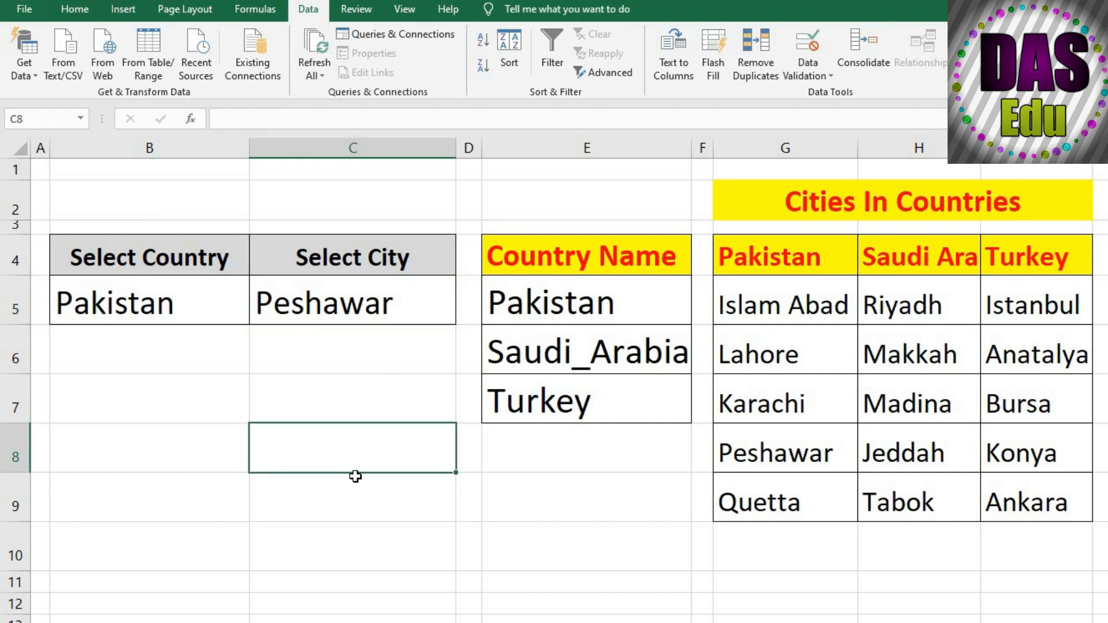